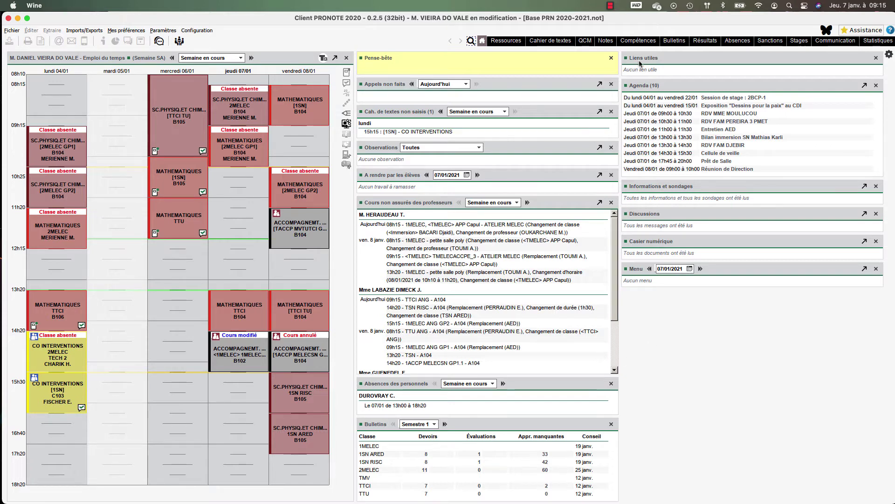
# - Display the Bac Pro competency frameworks by domain and view the expected competencies for Maintenance des véhicules and EPS
pyautogui.click(638, 42)
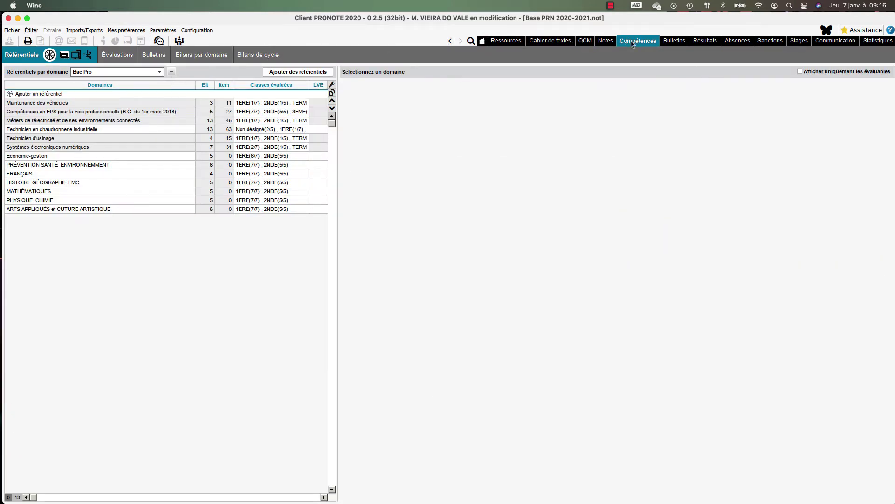
pyautogui.click(149, 73)
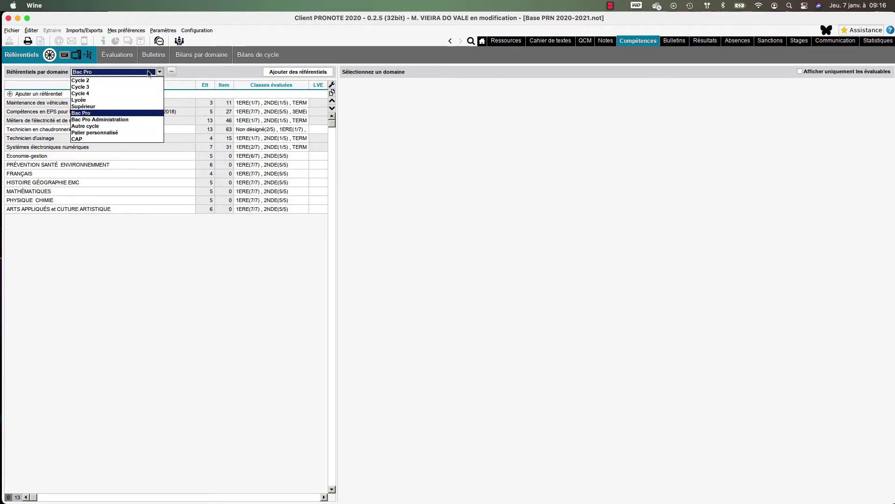
pyautogui.click(50, 56)
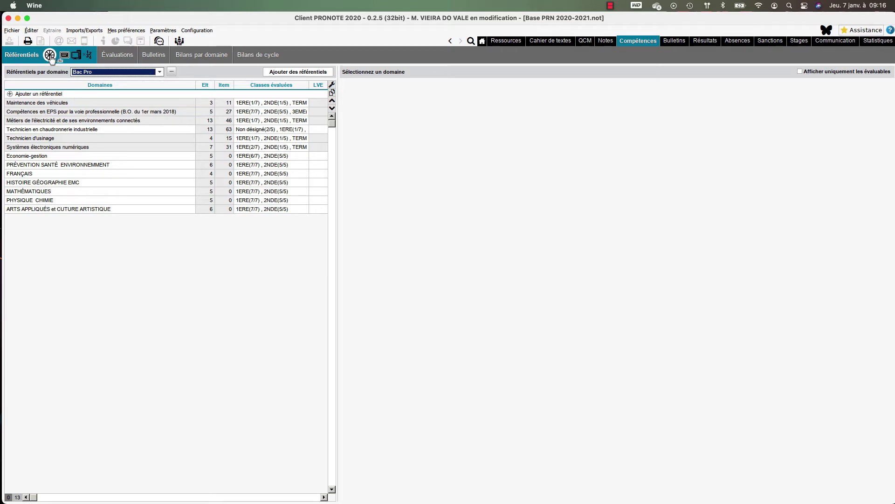
pyautogui.click(123, 74)
pyautogui.click(124, 74)
pyautogui.click(79, 102)
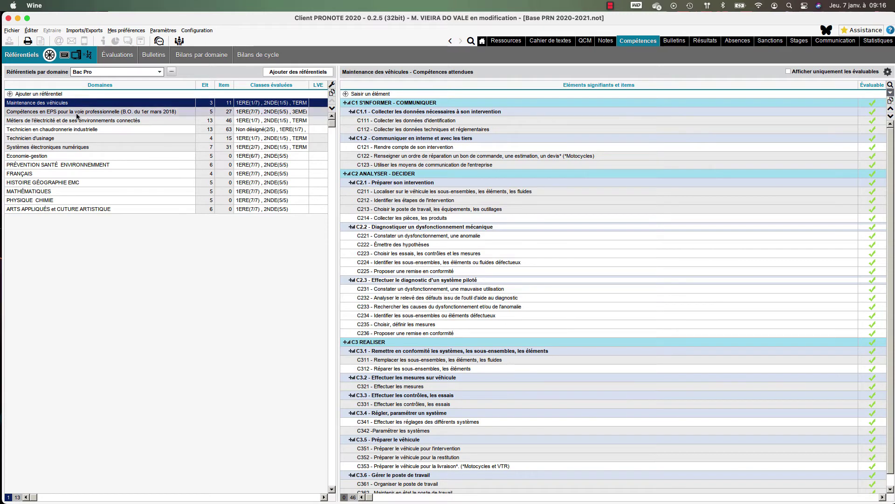
pyautogui.click(77, 115)
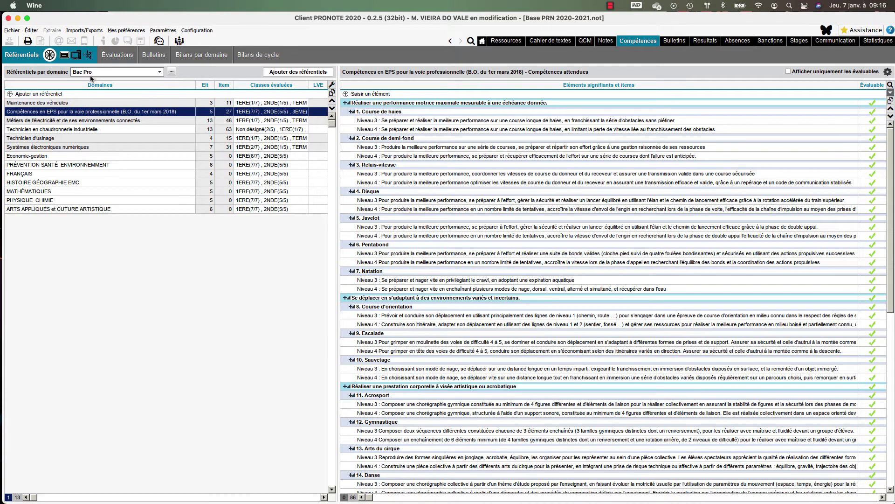
# - Switch the frameworks by domain to CAP and view the expected competencies of CAP Réparation Des Carrosseries
pyautogui.click(90, 73)
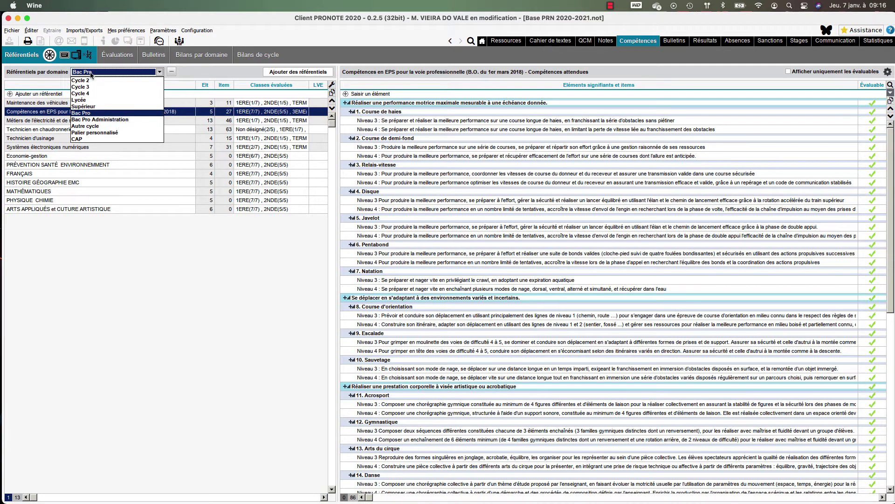
pyautogui.click(88, 140)
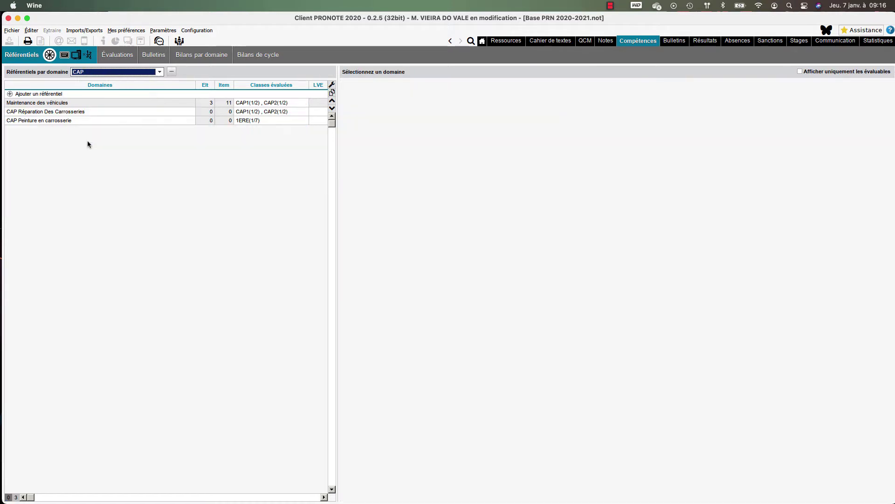
pyautogui.click(86, 112)
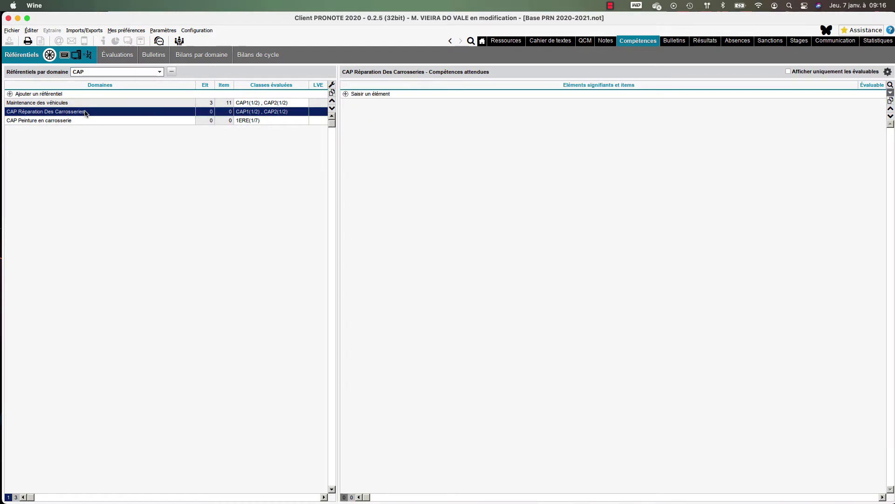
# - Return to the Bac Pro frameworks and view the expected competencies for Maintenance des véhicules, EPS and Economie-gestion
pyautogui.click(97, 74)
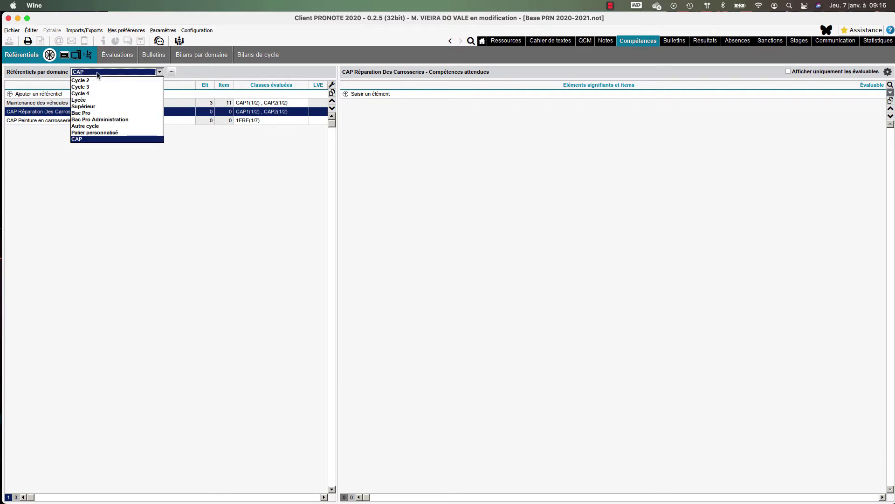
pyautogui.click(97, 113)
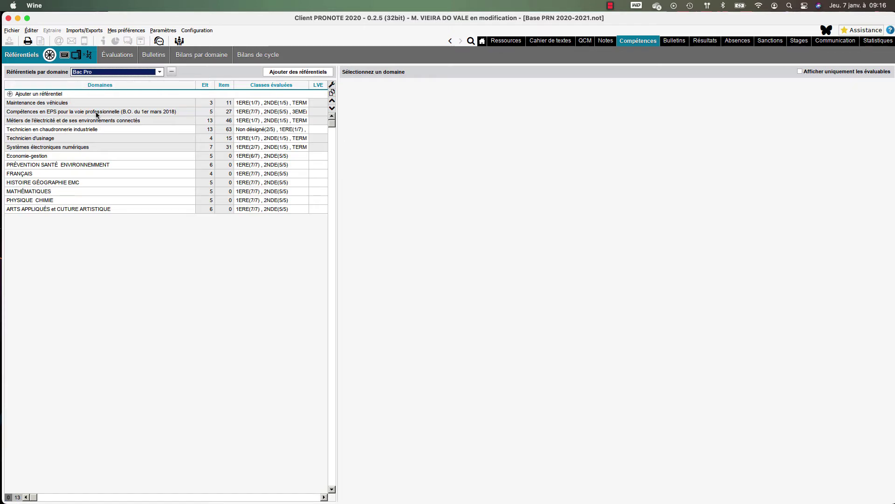
pyautogui.click(94, 103)
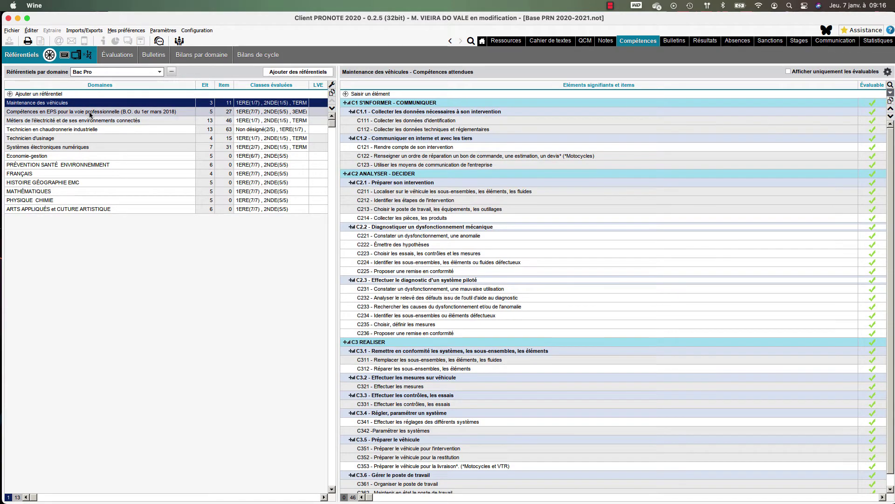
pyautogui.click(91, 113)
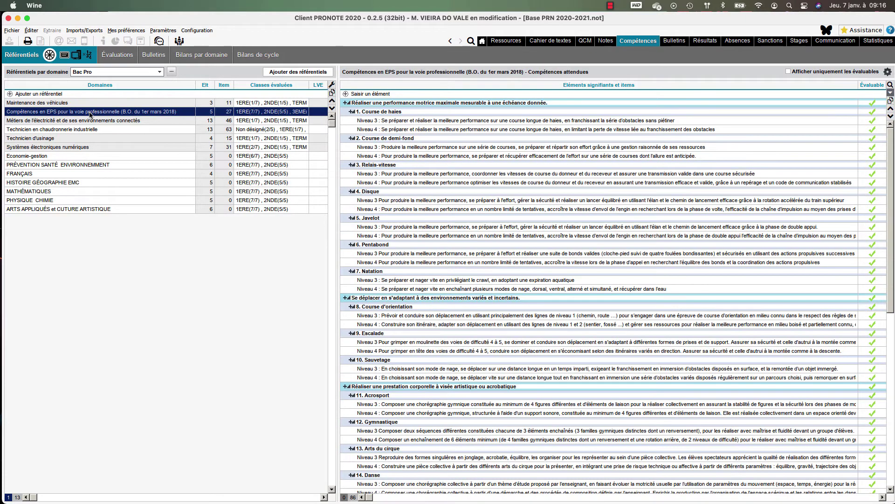
pyautogui.click(86, 157)
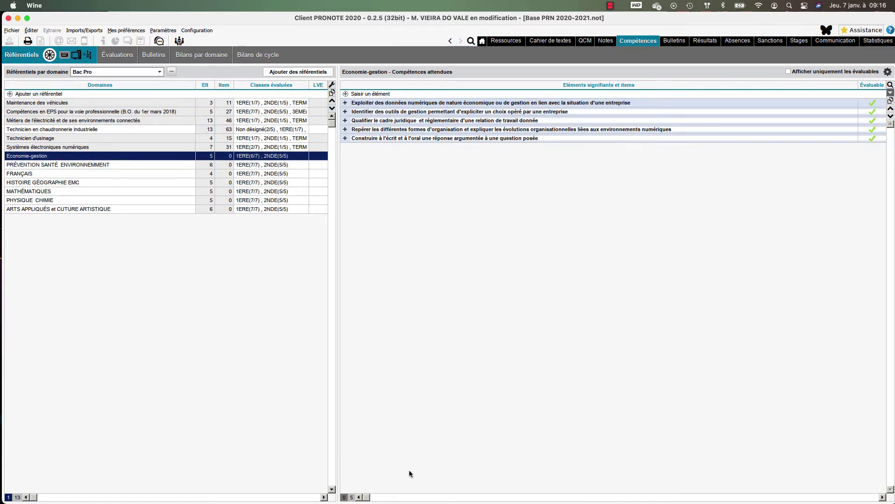
# - Switch to Acrobat Reader, compare the Économie-Gestion competencies with ensel530_annexe1_1305612.pdf, and close the document window
pyautogui.moveTo(410, 495)
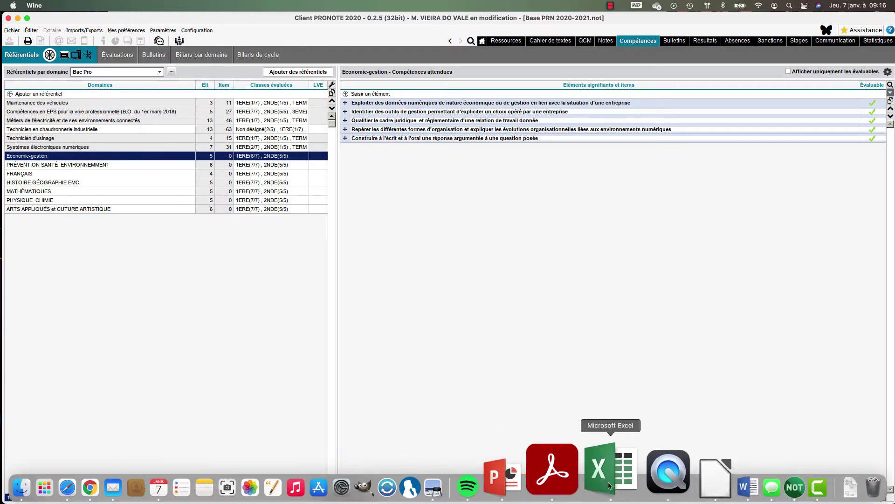
pyautogui.click(555, 473)
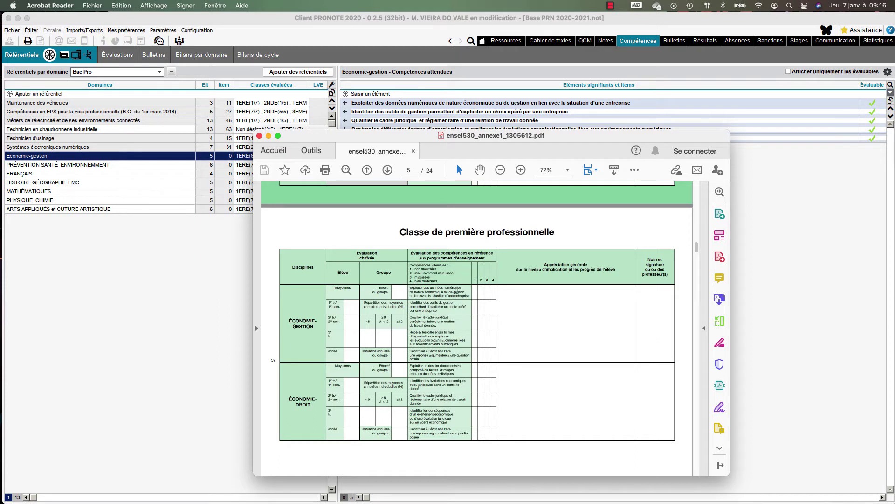
pyautogui.scroll(-1, 448, 291)
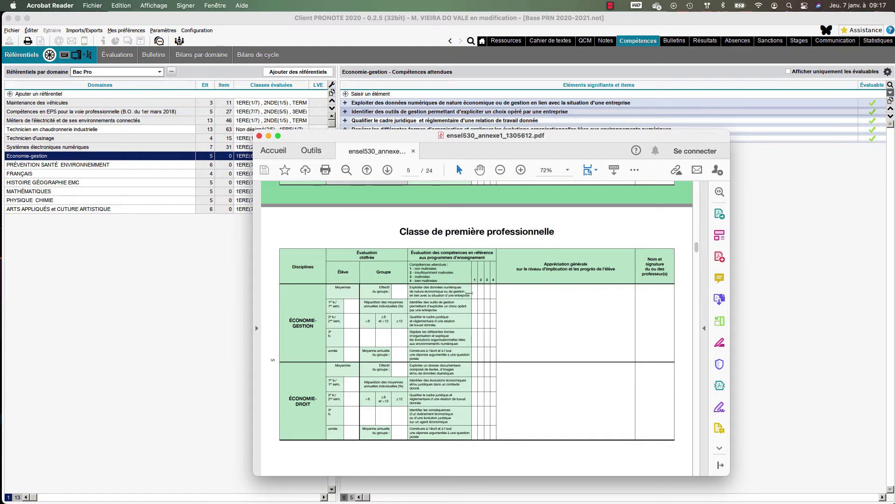
pyautogui.click(259, 136)
# - View the expected Bac Pro competencies for FRANÇAIS, HISTOIRE GÉOGRAPHIE EMC and MATHÉMATIQUES
pyautogui.click(125, 165)
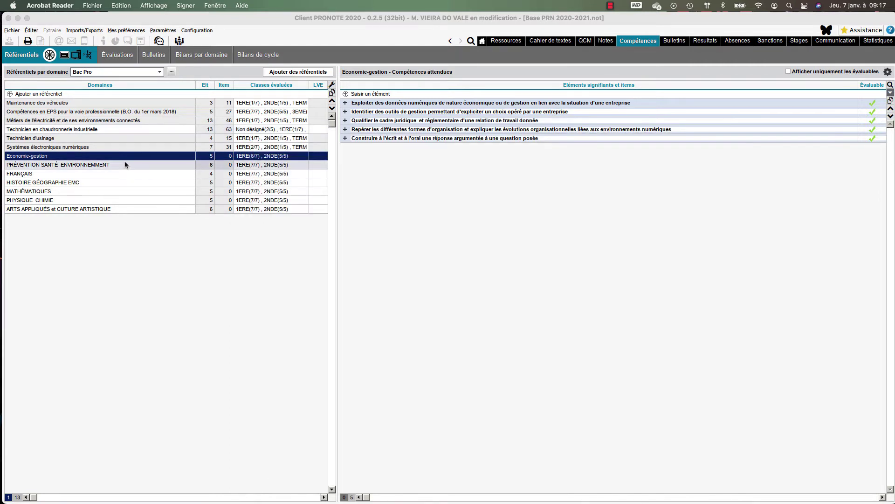
pyautogui.click(121, 174)
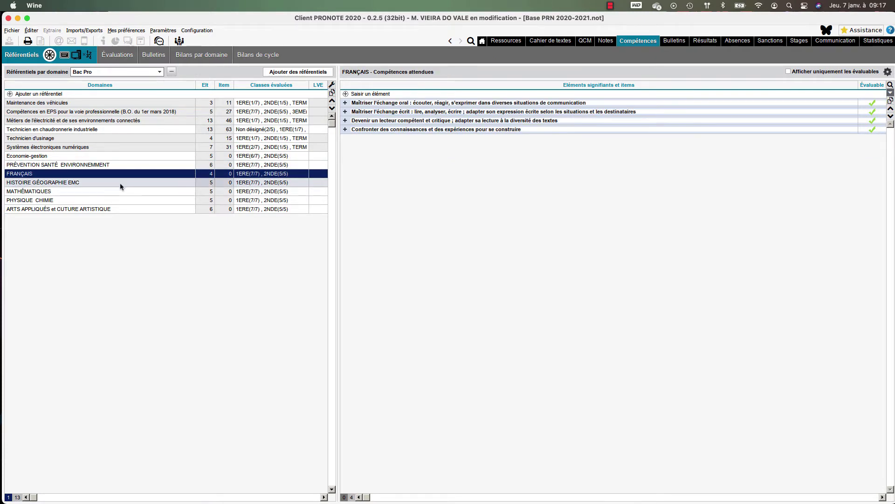
pyautogui.click(121, 184)
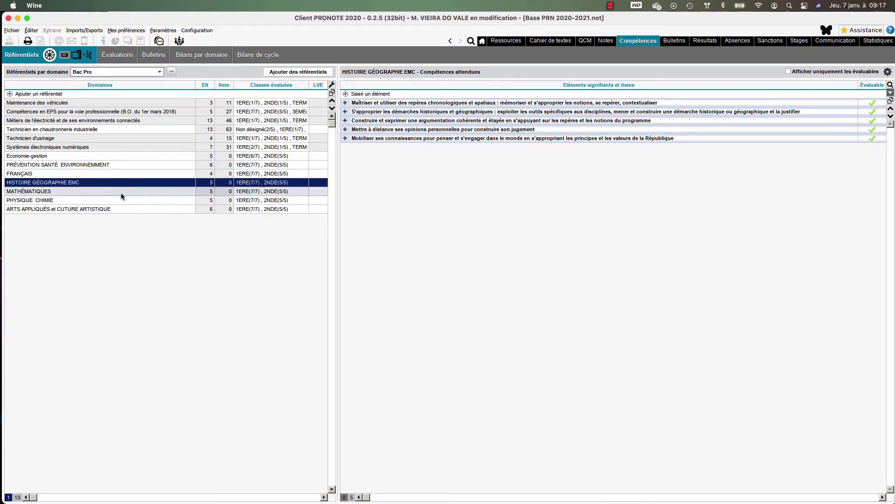
pyautogui.click(121, 194)
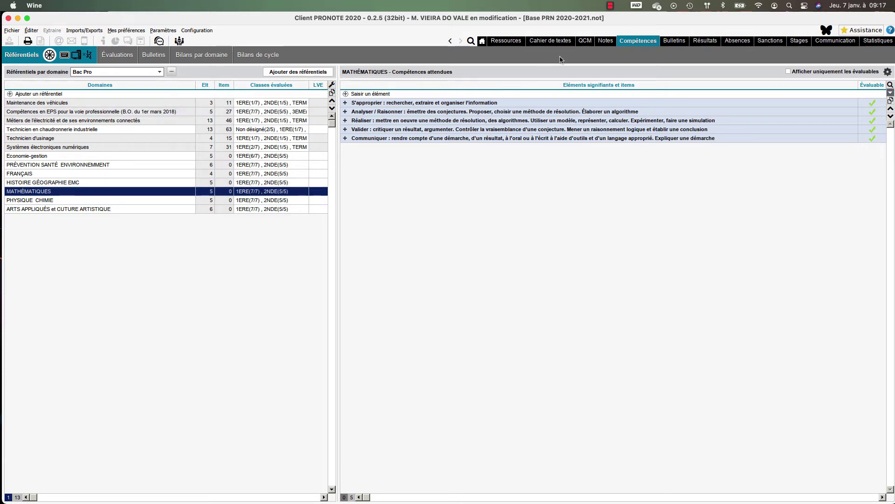
# - Start a new 07/01 assignment in the MATHEMATIQUES 1SN grades, with the comment "test" and marks out of 10
pyautogui.click(607, 41)
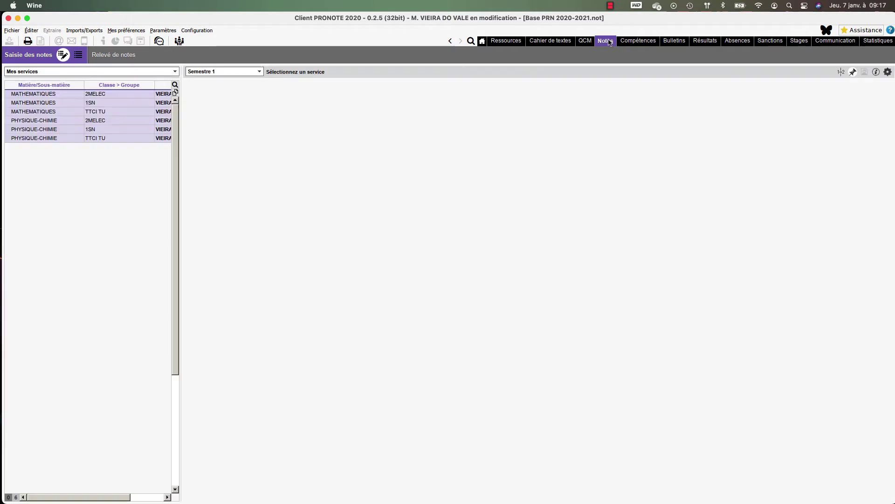
pyautogui.click(57, 102)
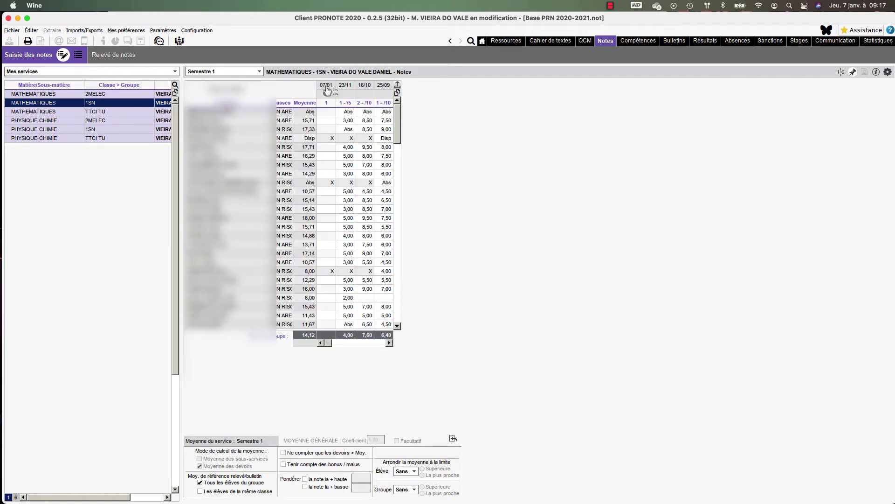
pyautogui.doubleClick(326, 88)
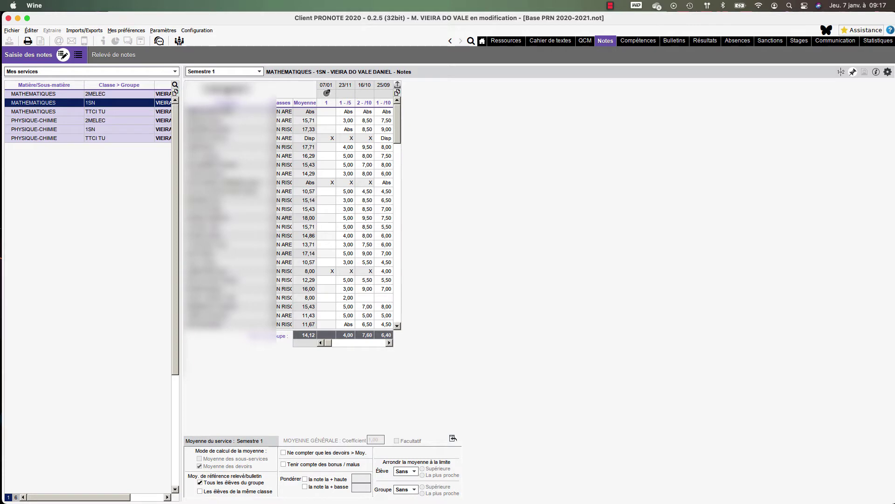
pyautogui.click(451, 208)
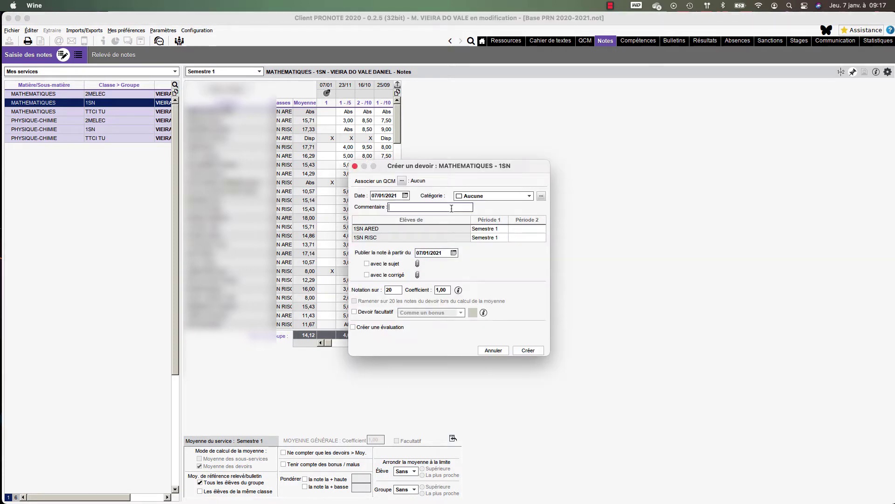
pyautogui.write('test')
pyautogui.click(393, 290)
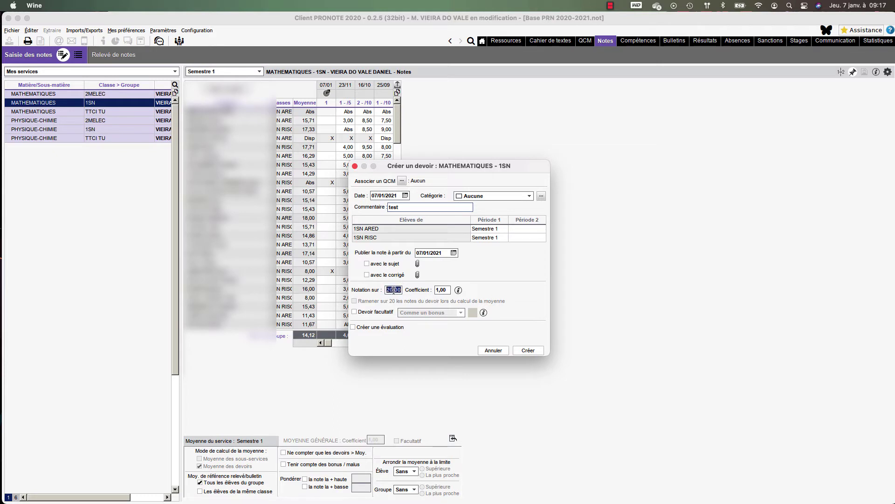
pyautogui.write('10')
# - Enable creating an evaluation with the assignment and choose the Bac Pro MATHÉMATIQUES framework by domain for its competencies
pyautogui.click(361, 330)
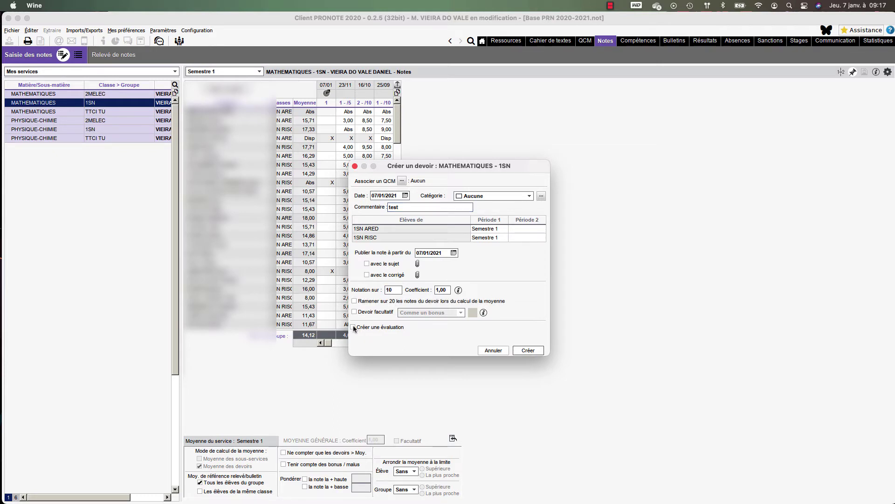
pyautogui.click(360, 330)
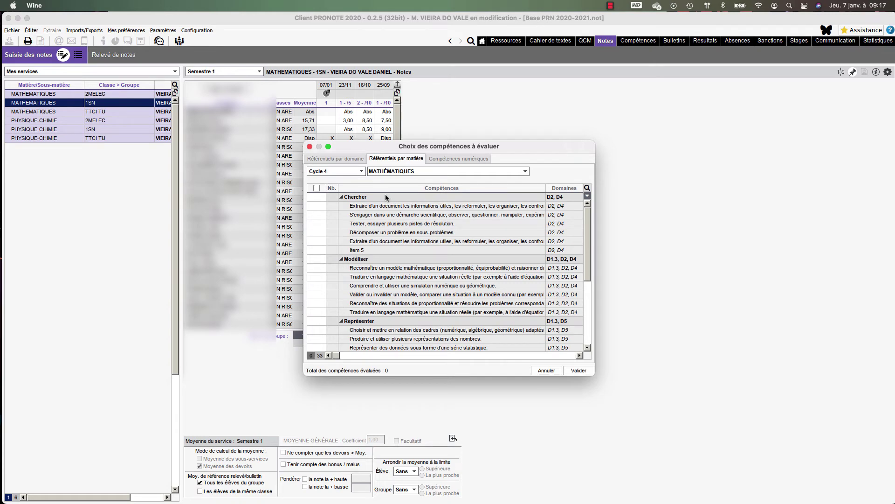
pyautogui.click(352, 160)
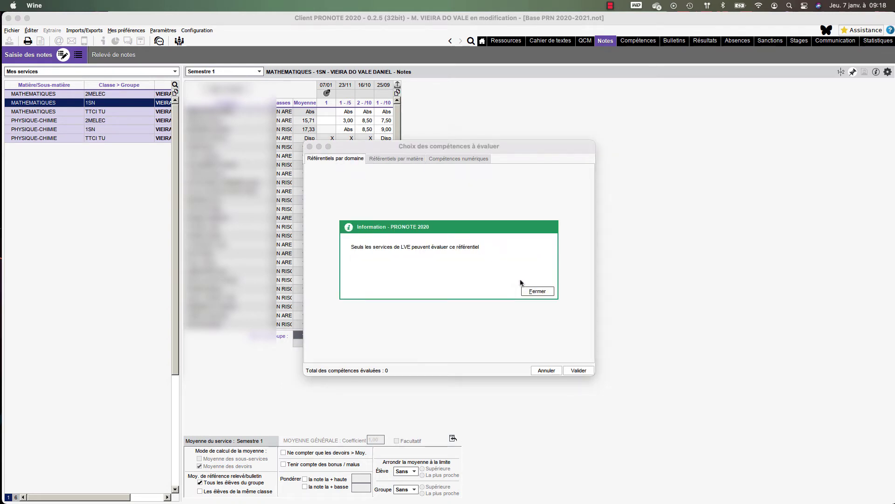
pyautogui.click(537, 291)
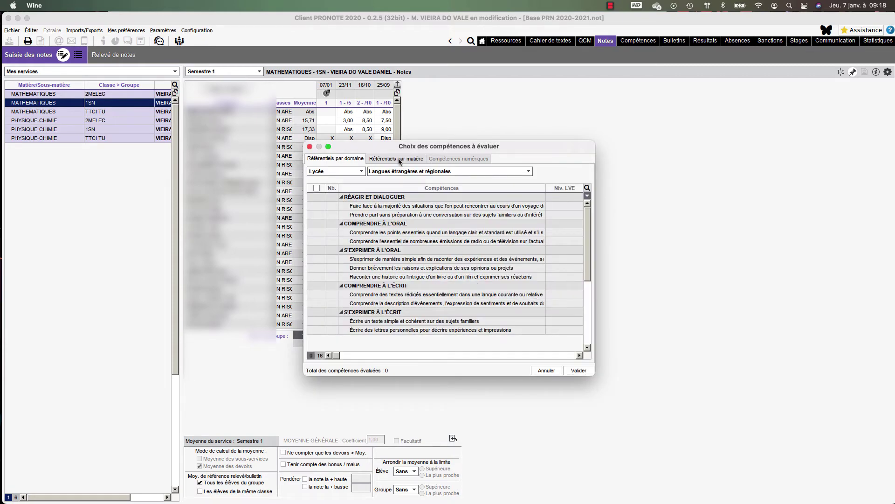
pyautogui.click(361, 171)
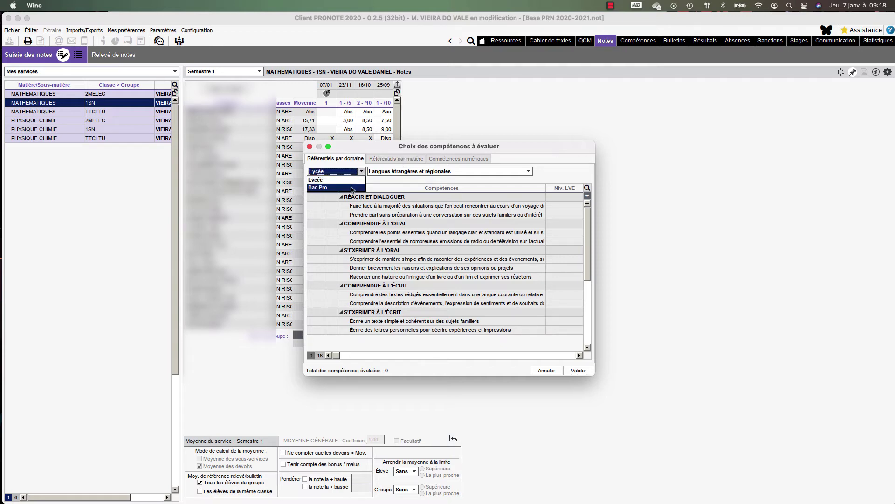
pyautogui.click(351, 188)
pyautogui.click(395, 171)
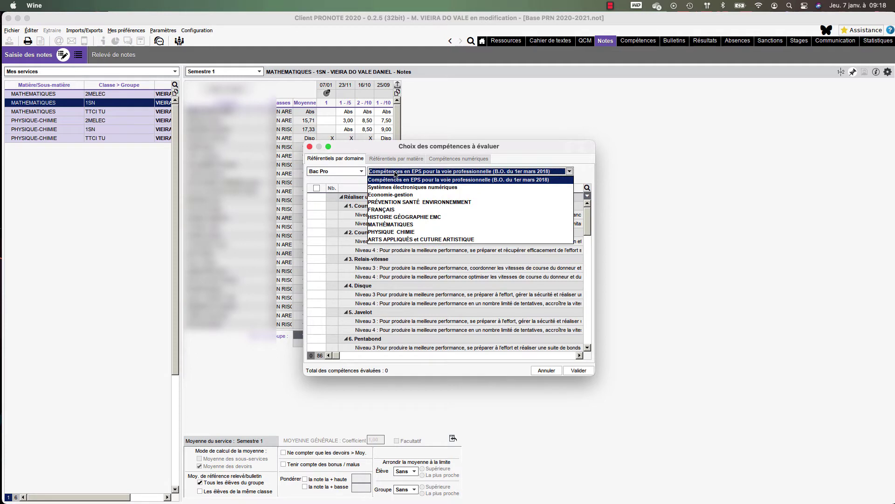
pyautogui.click(411, 225)
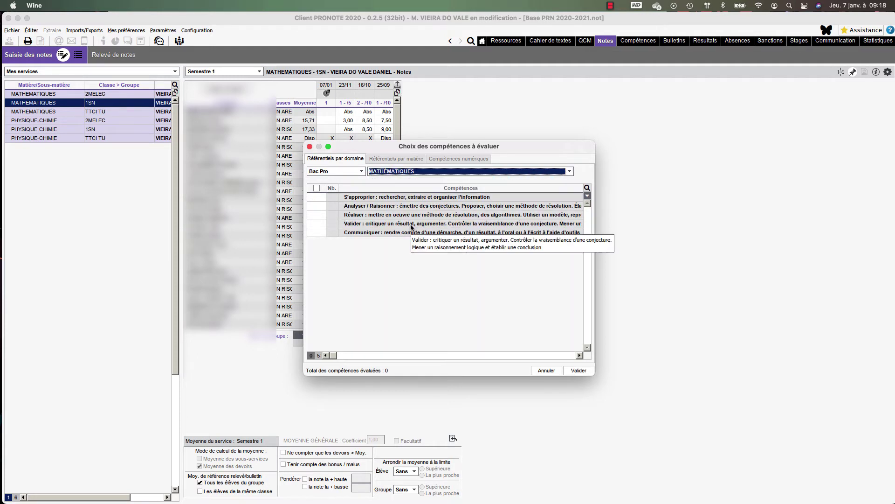
# - Select the S'approprier competency once and Réaliser with a count of 2, and validate the competencies for the evaluation
pyautogui.click(316, 197)
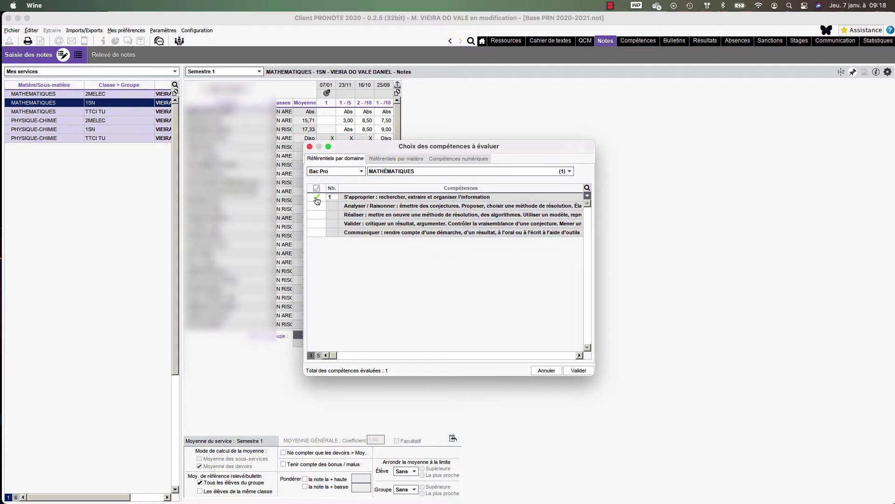
pyautogui.click(318, 215)
pyautogui.doubleClick(332, 200)
pyautogui.doubleClick(333, 216)
pyautogui.write('2')
pyautogui.click(576, 373)
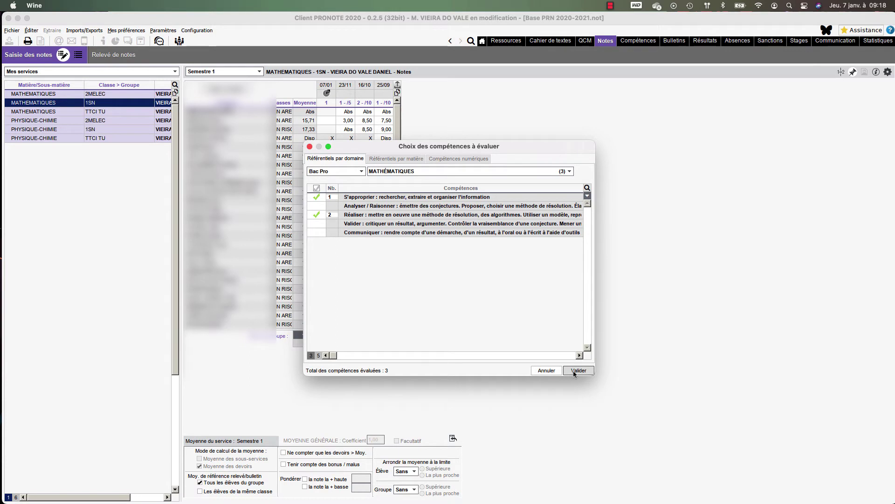
pyautogui.click(575, 372)
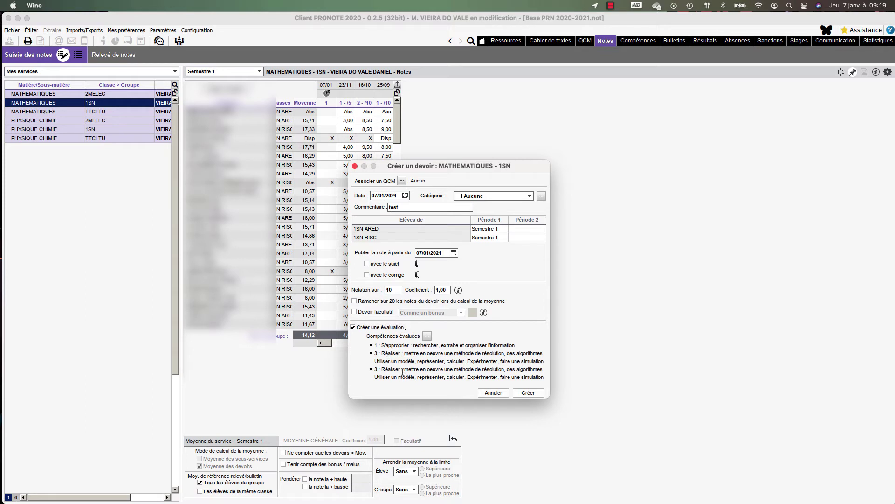
# - Create the assignment and enter Abs for the first student in its 07/01 column
pyautogui.click(527, 394)
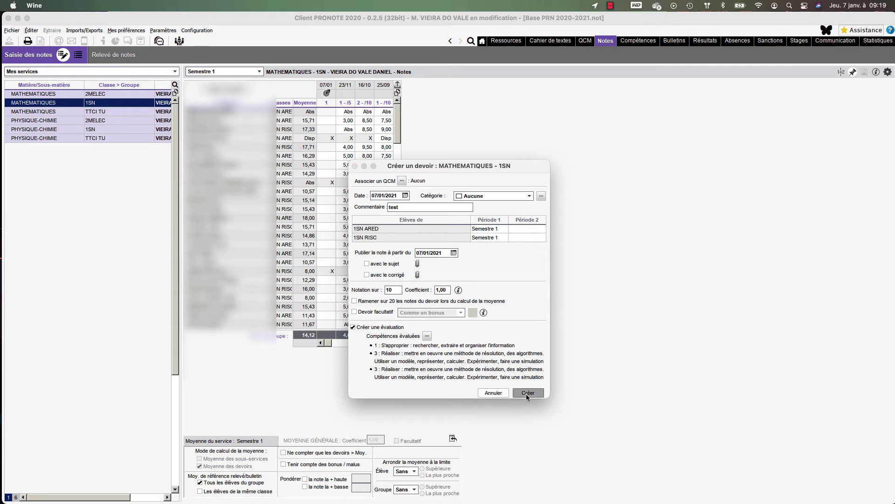
pyautogui.click(324, 114)
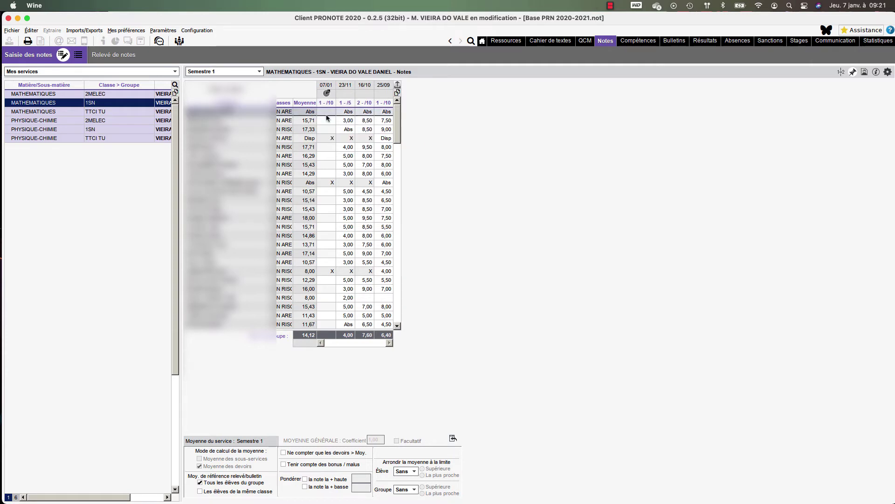
pyautogui.click(307, 121)
pyautogui.click(324, 112)
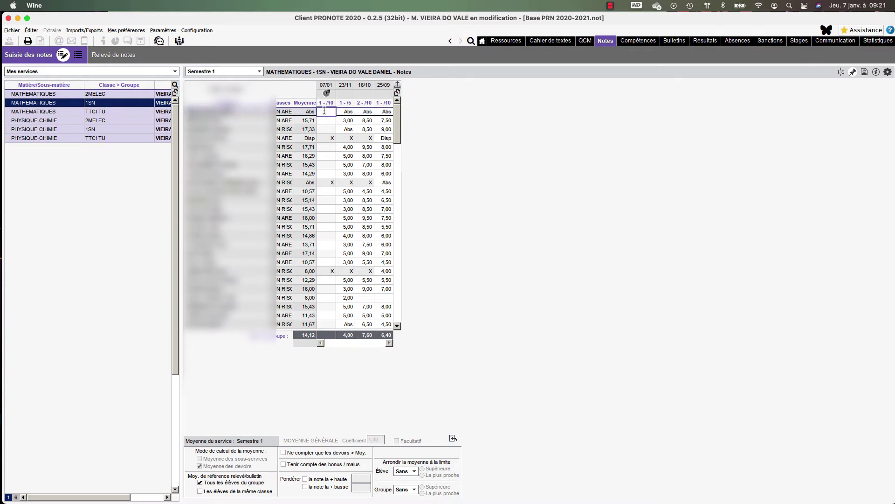
pyautogui.write('Abs')
# - Open the mastery-level entry of the 07/01 assignment and give the second student a mark of 5,00
pyautogui.click(326, 96)
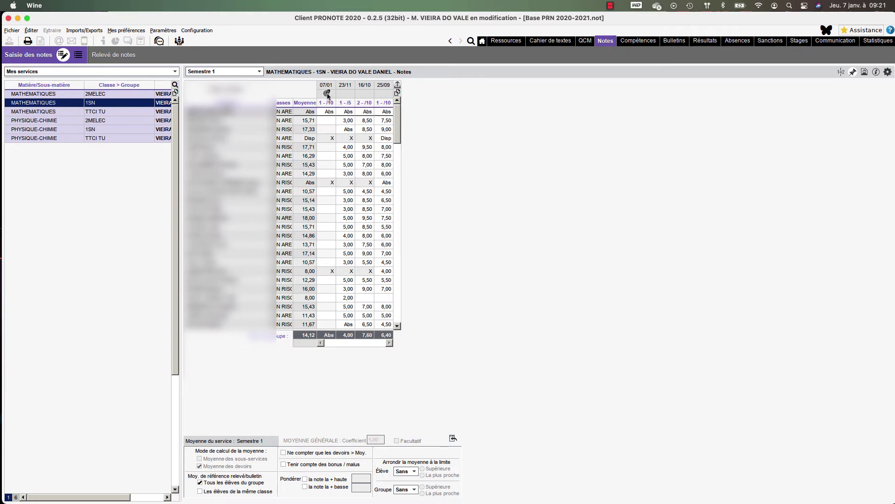
pyautogui.click(327, 93)
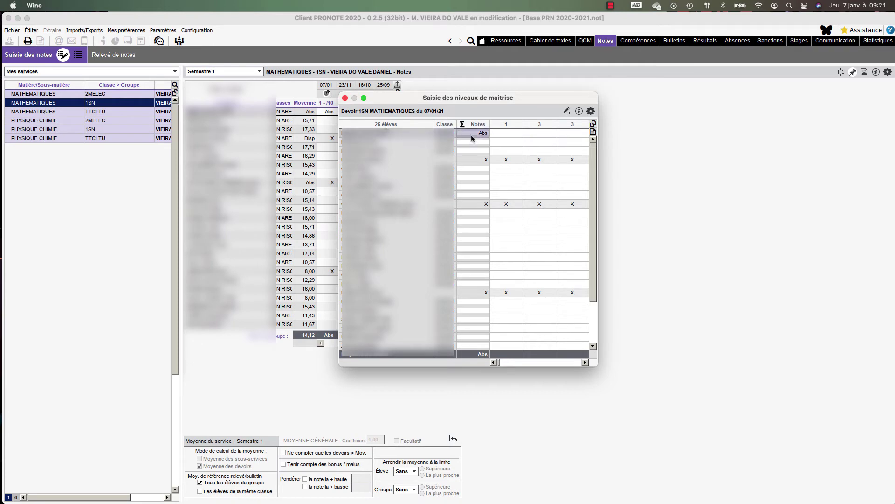
pyautogui.click(473, 144)
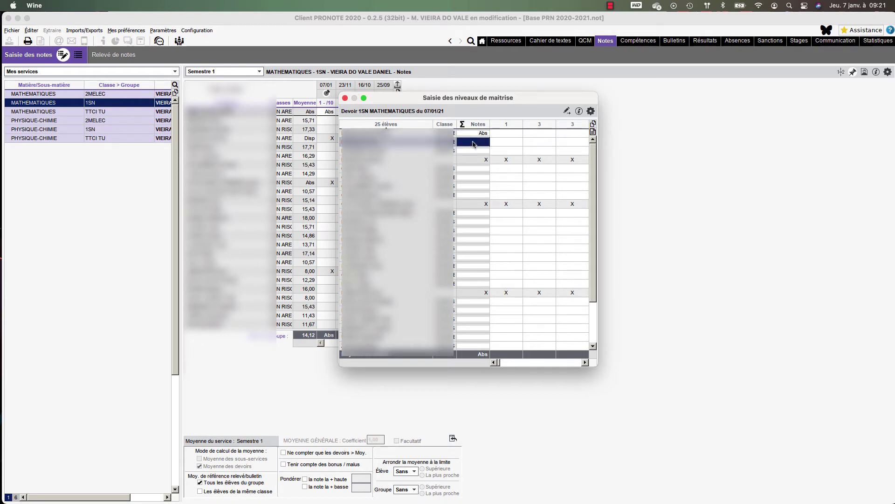
pyautogui.click(473, 144)
pyautogui.write('5,00')
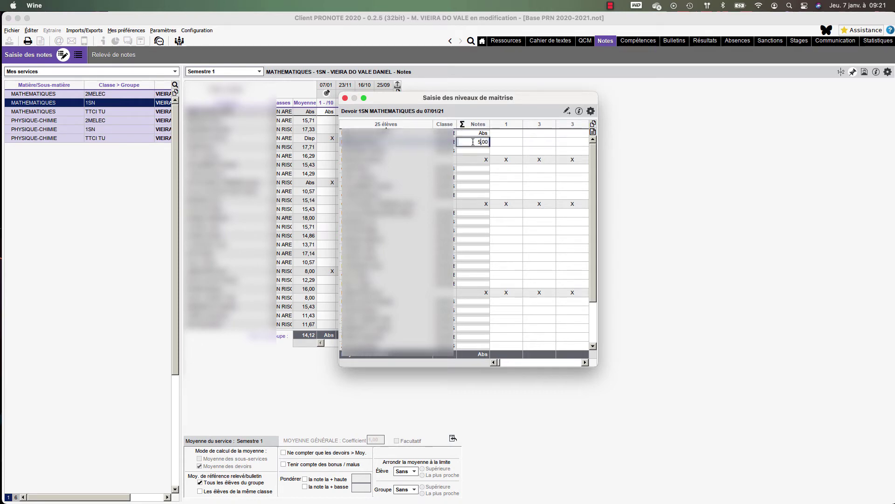
pyautogui.press('Return')
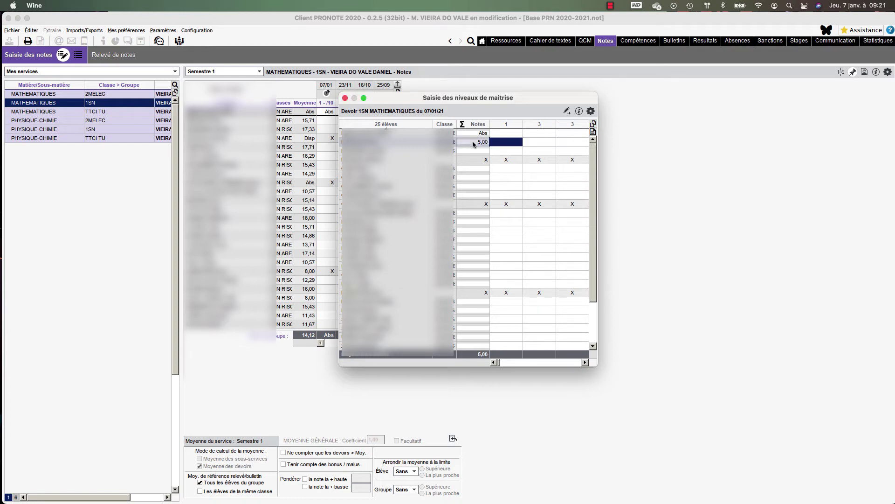
# - Review the available mastery levels and rate the 5,00 student's S'approprier competency as Très bonne maîtrise
pyautogui.click(566, 112)
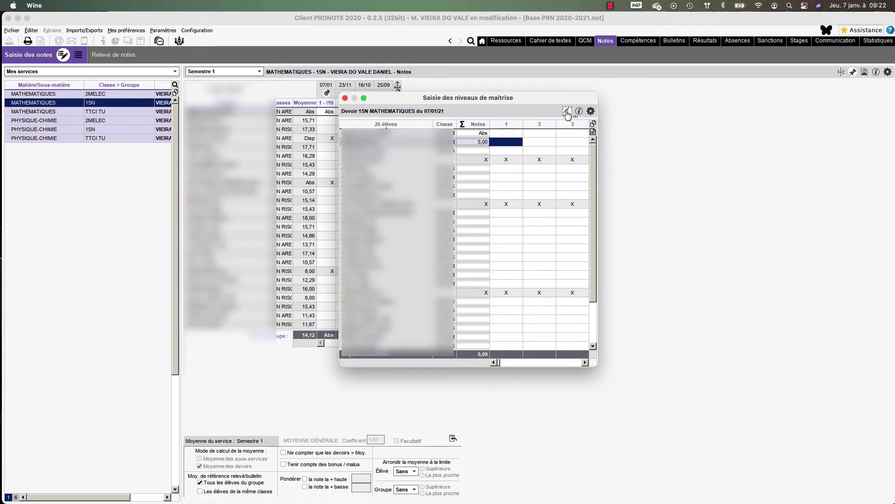
pyautogui.click(567, 112)
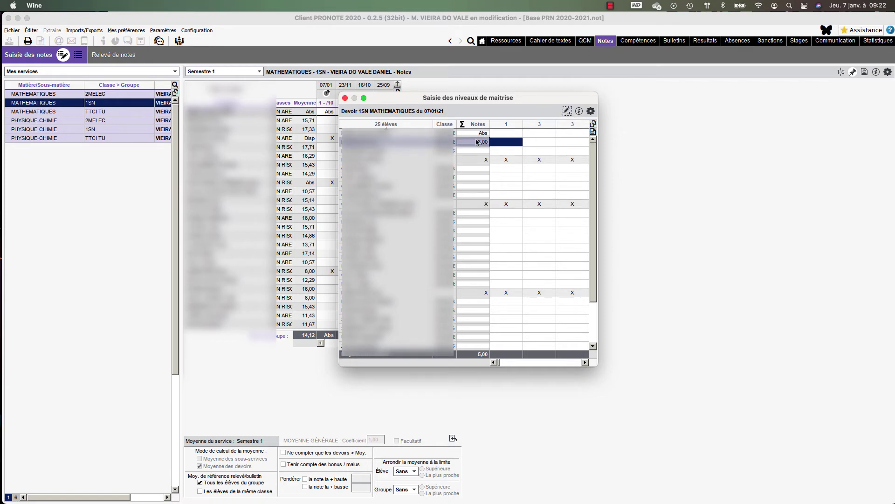
pyautogui.moveTo(587, 145)
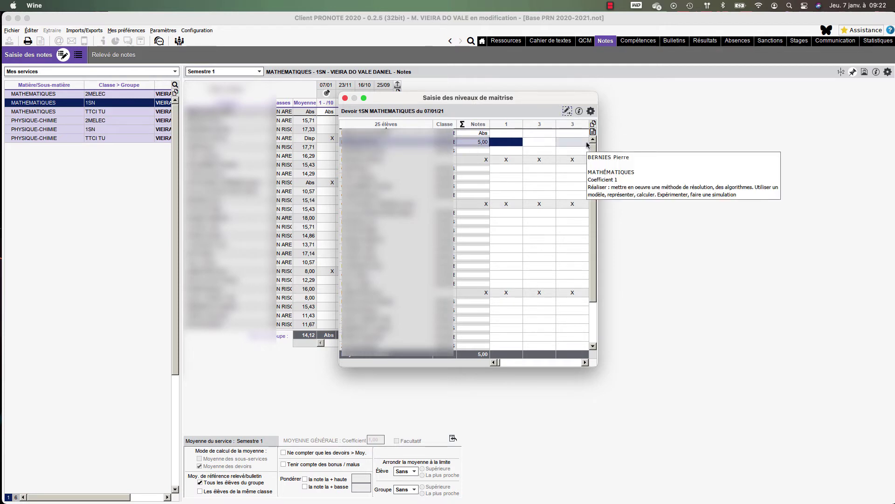
pyautogui.rightClick(507, 143)
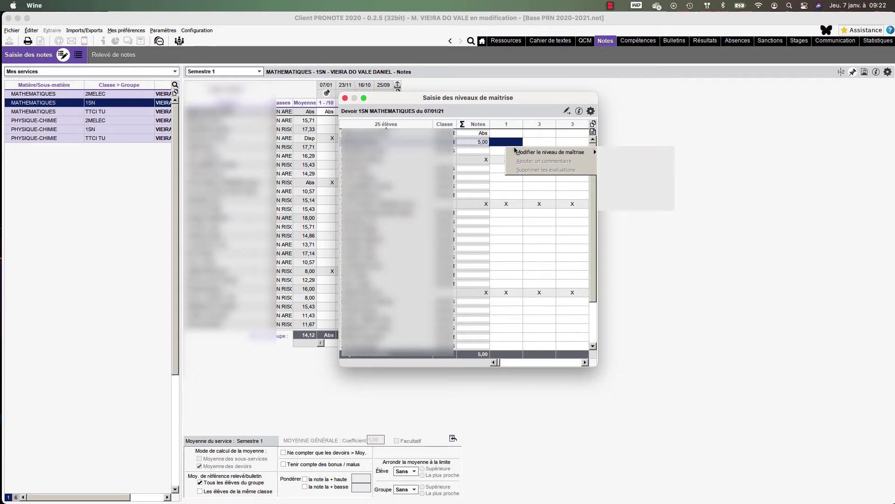
pyautogui.moveTo(520, 153)
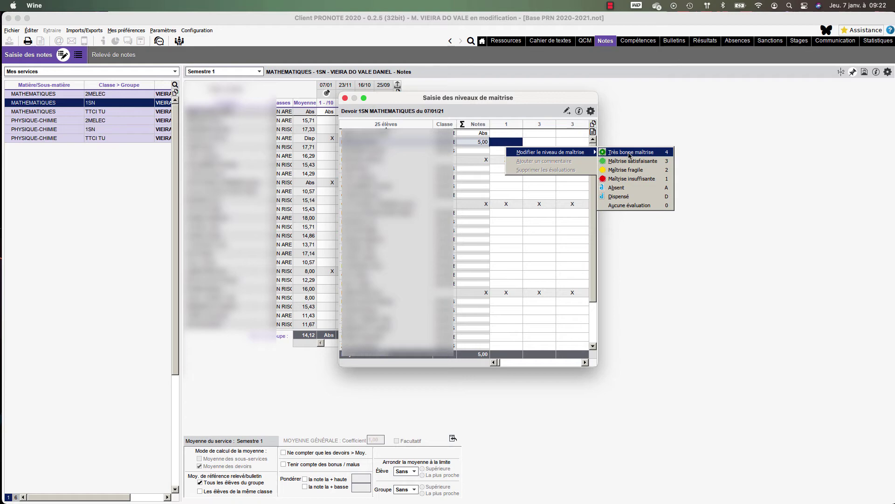
pyautogui.click(515, 127)
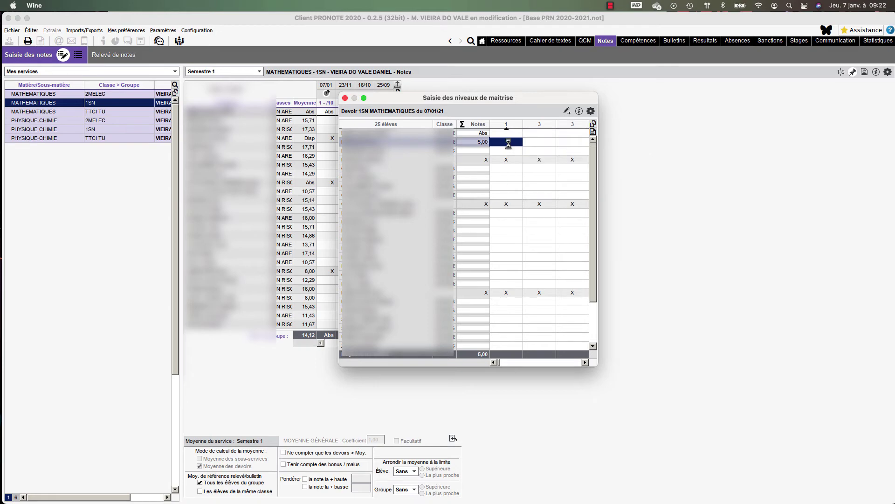
pyautogui.press('+')
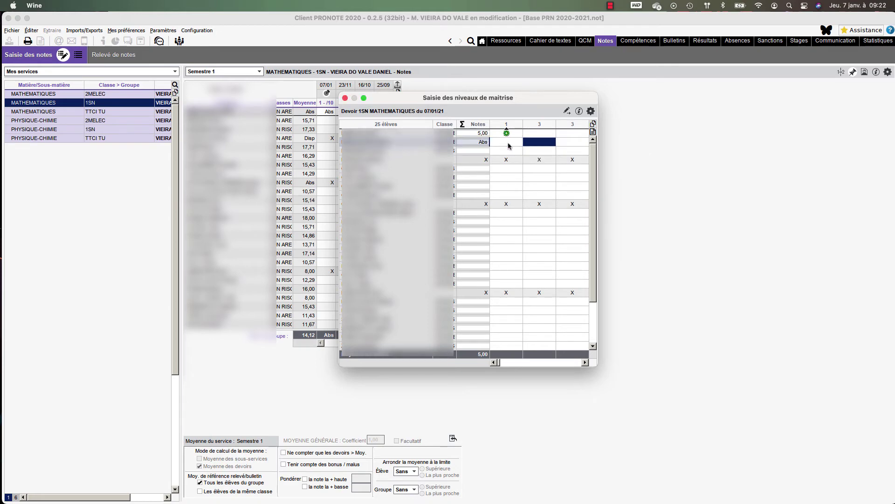
# - Rate both Réaliser competencies of the 5,00 student as Maîtrise satisfaisante
pyautogui.click(539, 133)
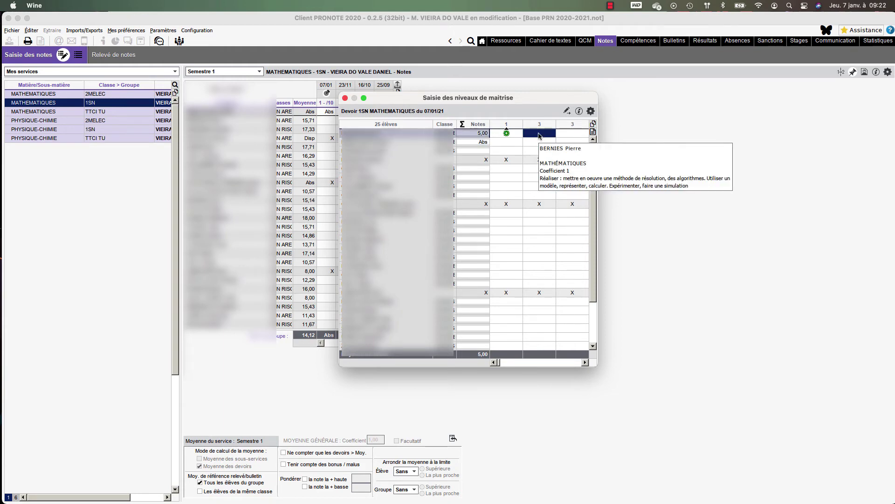
pyautogui.press('+')
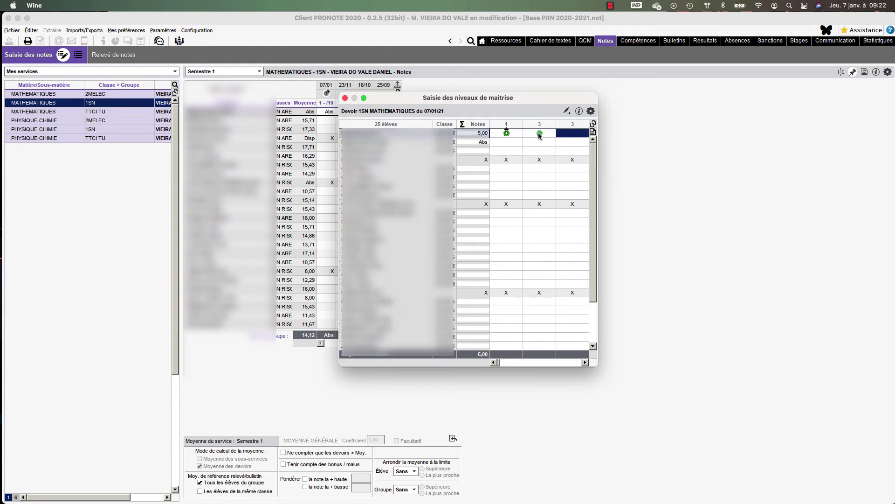
pyautogui.press('+')
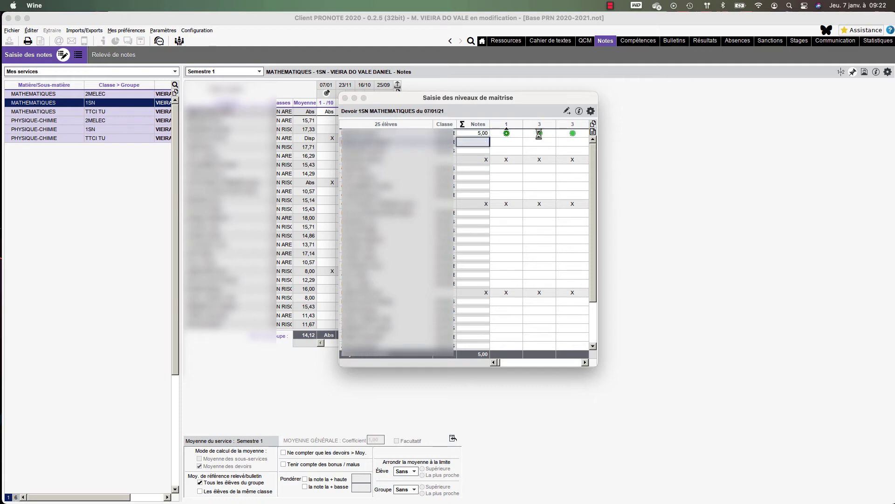
# - Skip the absent student, give the following student a mark of 7 and rate S'approprier as Très bonne maîtrise
pyautogui.press('Tab')
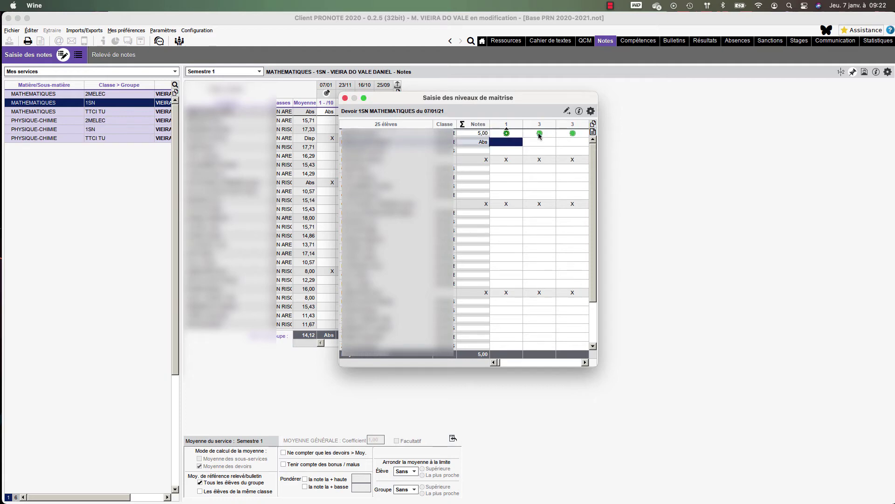
pyautogui.click(534, 141)
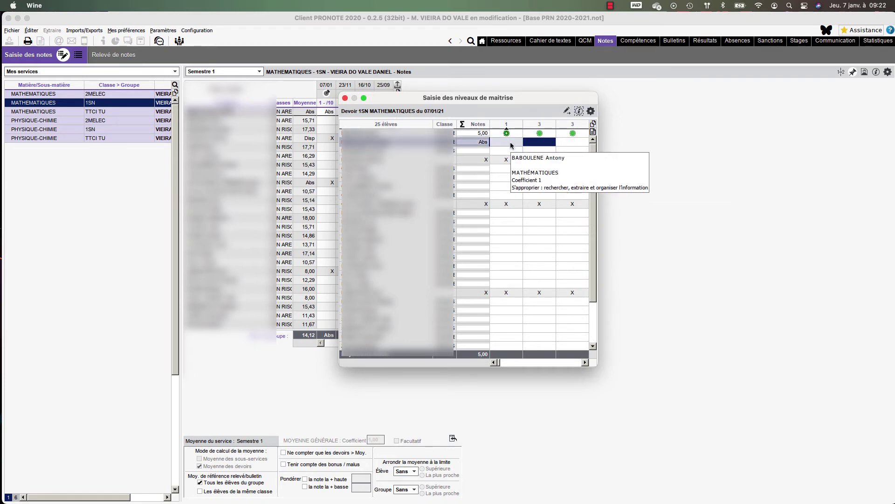
pyautogui.press('Tab')
pyautogui.press('Tab')
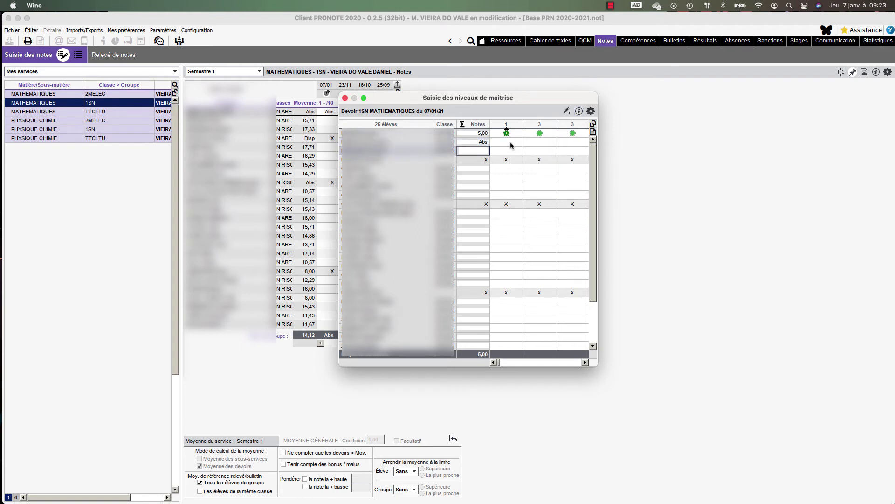
pyautogui.write('7')
pyautogui.press('Tab')
pyautogui.press('+')
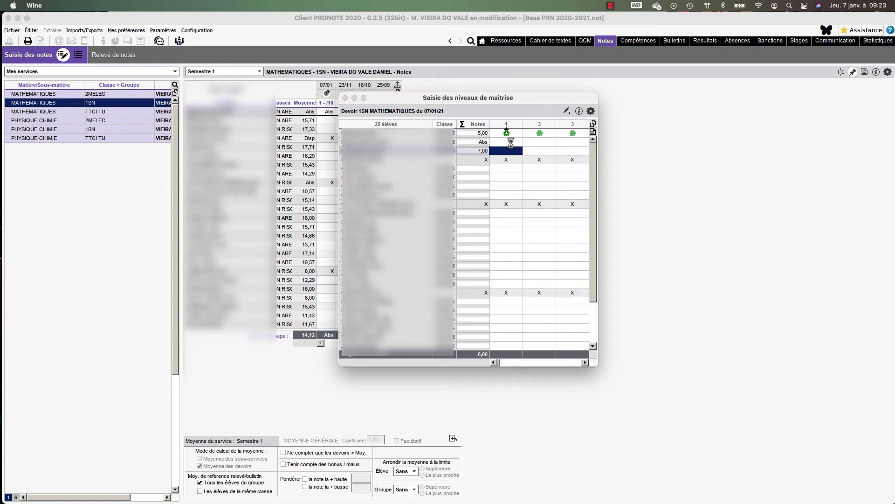
# - Try to rate the two Réaliser competencies in the third student row as Très bonne maîtrise and Maîtrise satisfaisante
pyautogui.press('Tab')
pyautogui.press('+')
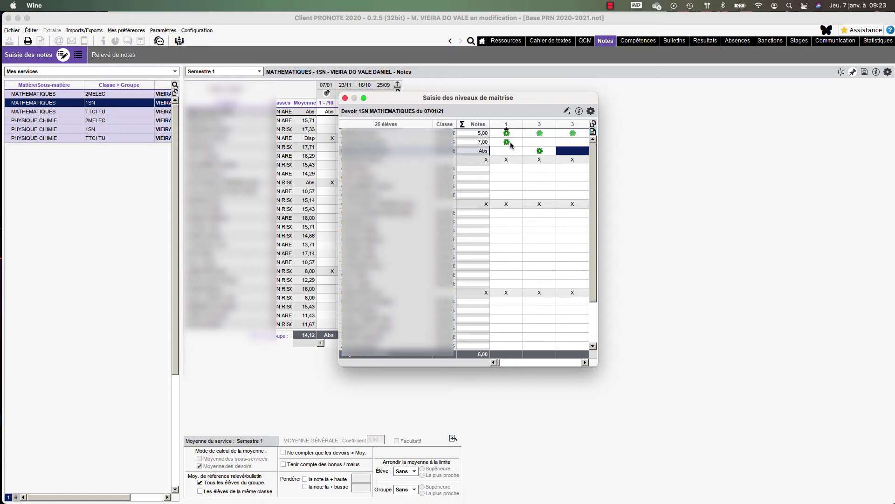
pyautogui.press('+')
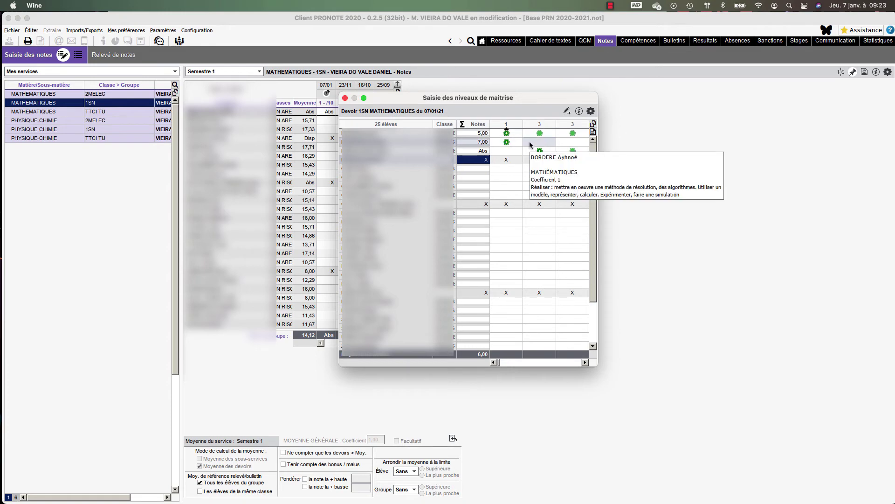
# - Rate the 7,00 student's two Réaliser competencies as Très bonne maîtrise and Maîtrise satisfaisante
pyautogui.click(531, 145)
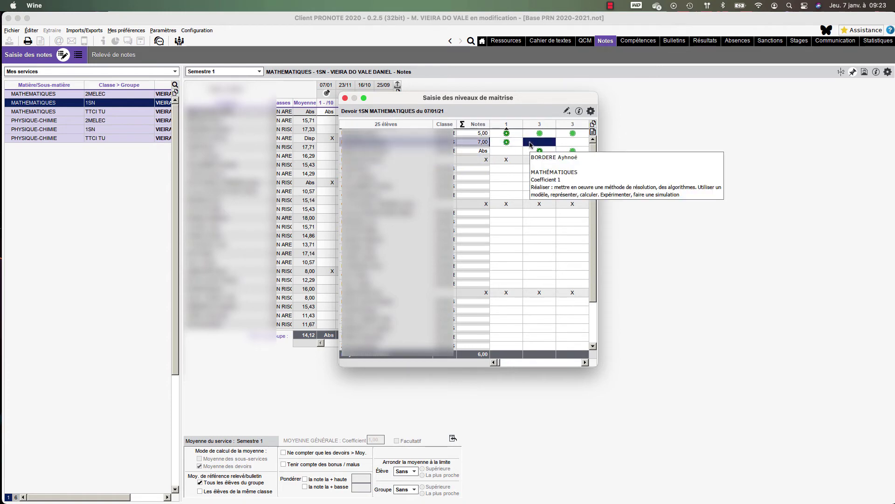
pyautogui.press('+')
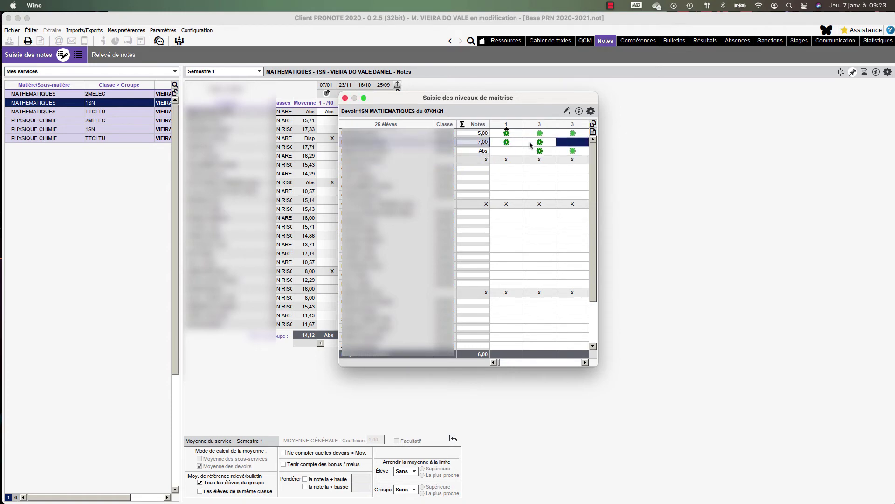
pyautogui.press('+')
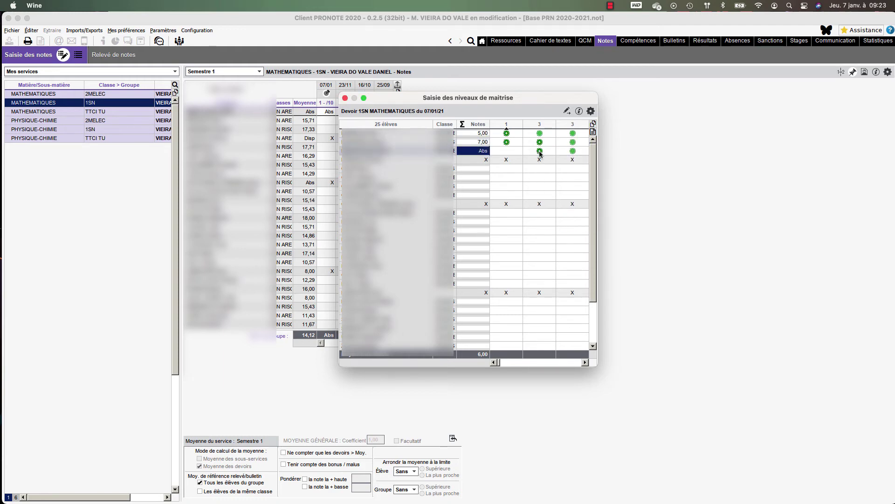
# - Delete the two Réaliser levels from the absent student's row and close the mastery-level entry
pyautogui.click(539, 150)
pyautogui.press('Delete')
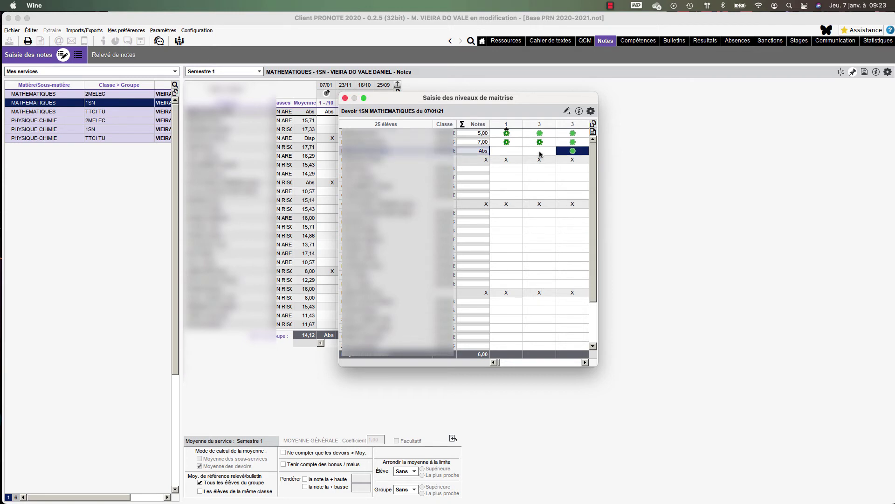
pyautogui.press('Delete')
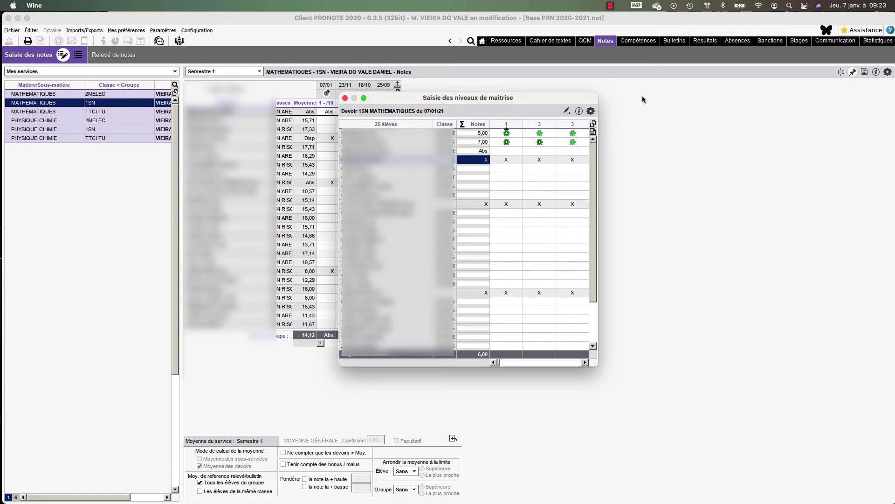
pyautogui.click(346, 98)
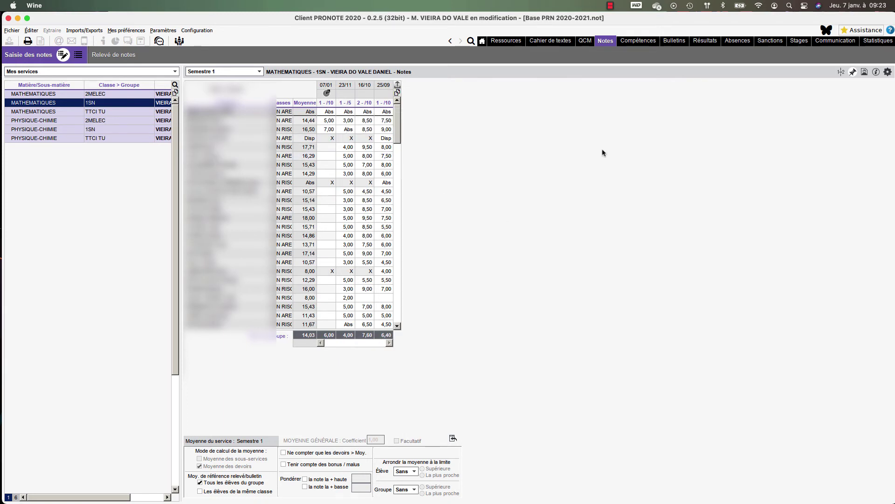
# - Check the Bac Pro MATHÉMATIQUES competency framework and list the evaluations of the MATHEMATIQUES 1SN service
pyautogui.click(634, 45)
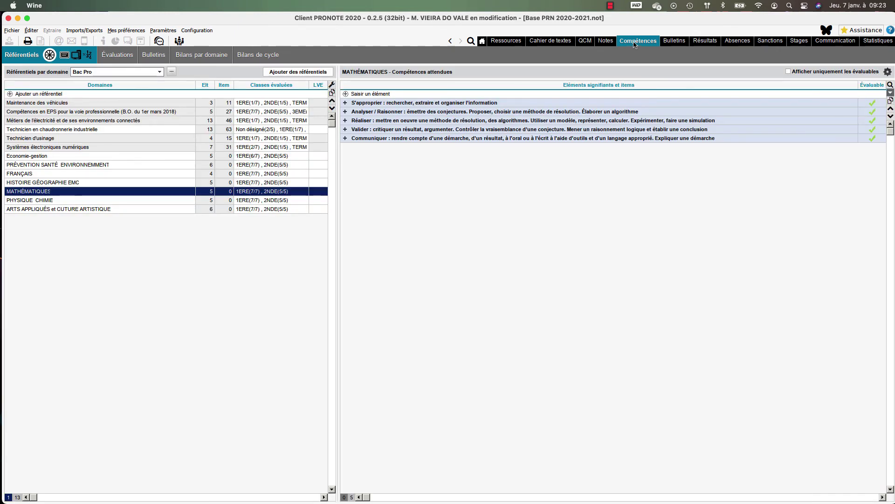
pyautogui.click(98, 73)
pyautogui.click(98, 74)
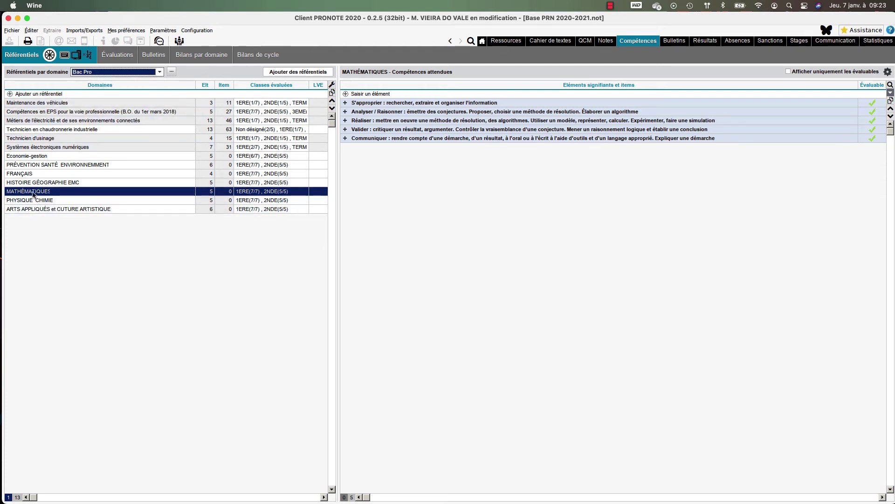
pyautogui.click(118, 55)
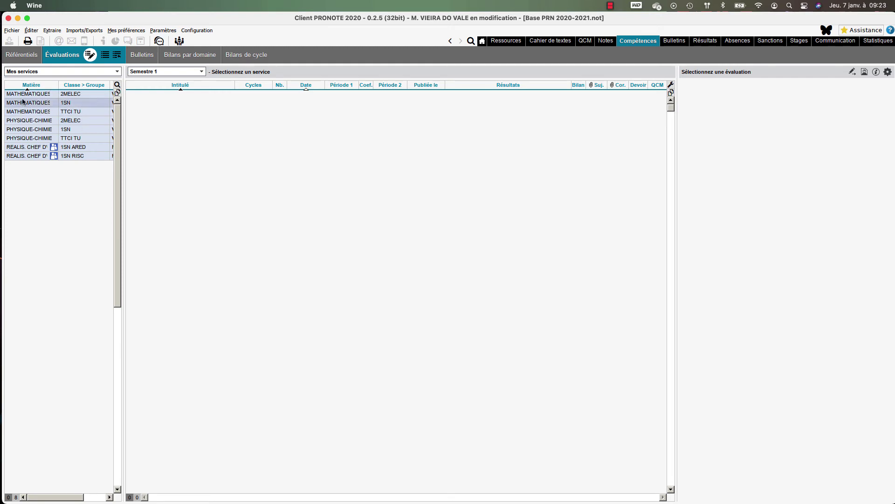
pyautogui.click(23, 102)
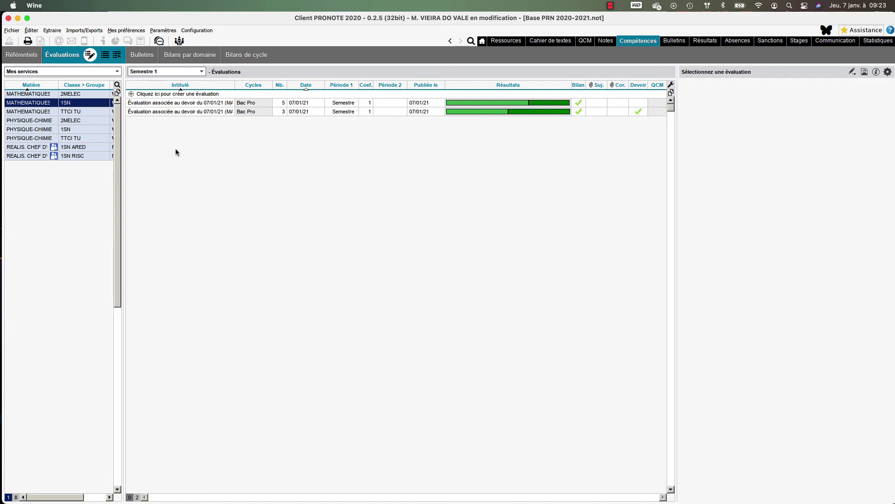
# - Start a new evaluation titled "test" for MATHEMATIQUES 1SN and bring up the domain-based competency frameworks
pyautogui.click(131, 95)
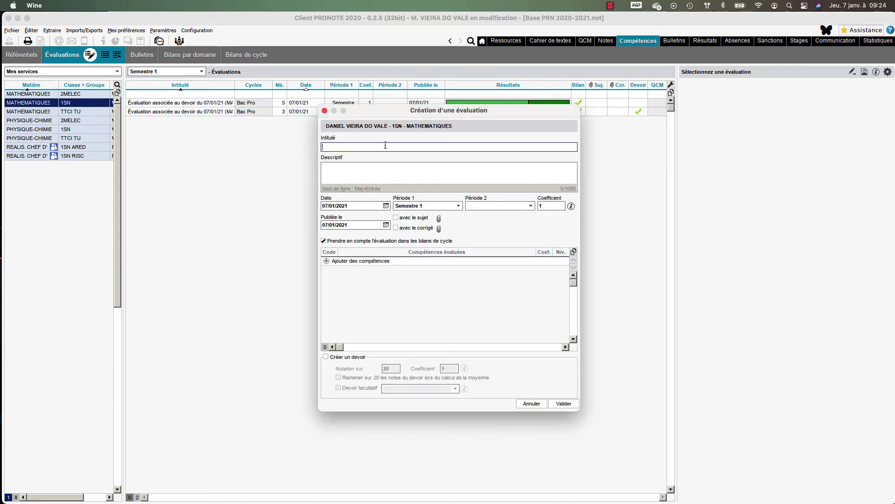
pyautogui.write('test')
pyautogui.click(327, 262)
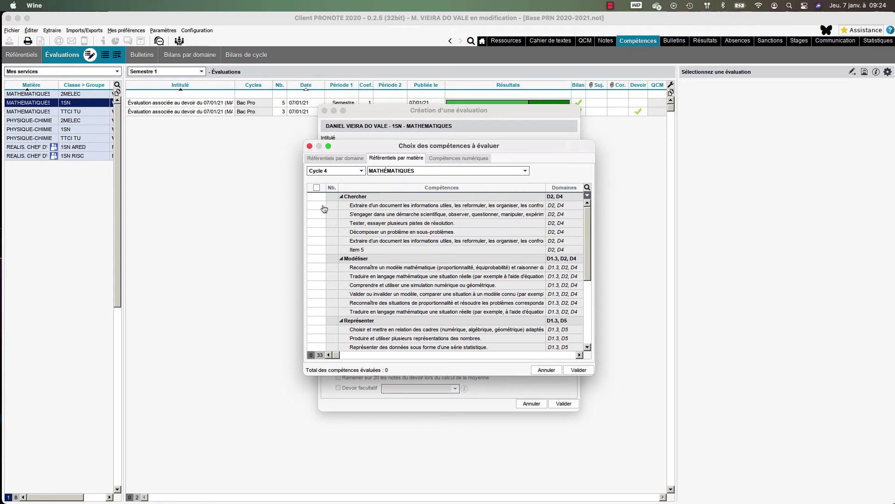
pyautogui.click(337, 171)
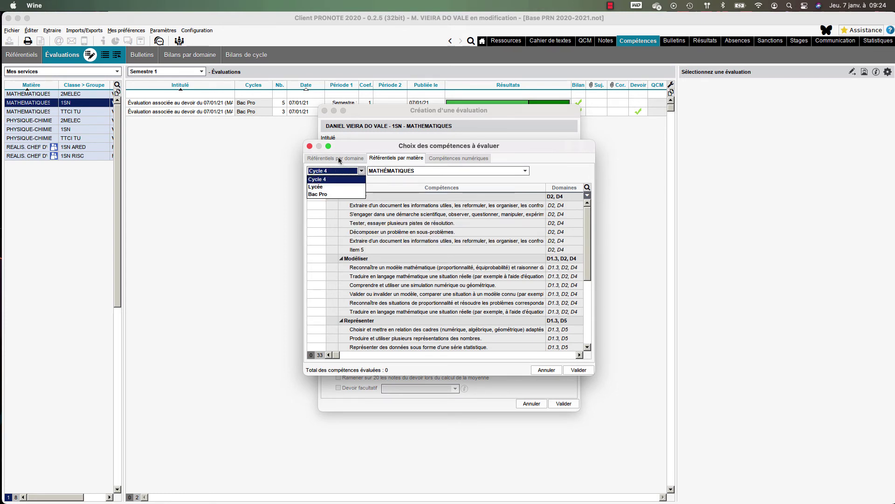
pyautogui.click(339, 160)
pyautogui.click(339, 159)
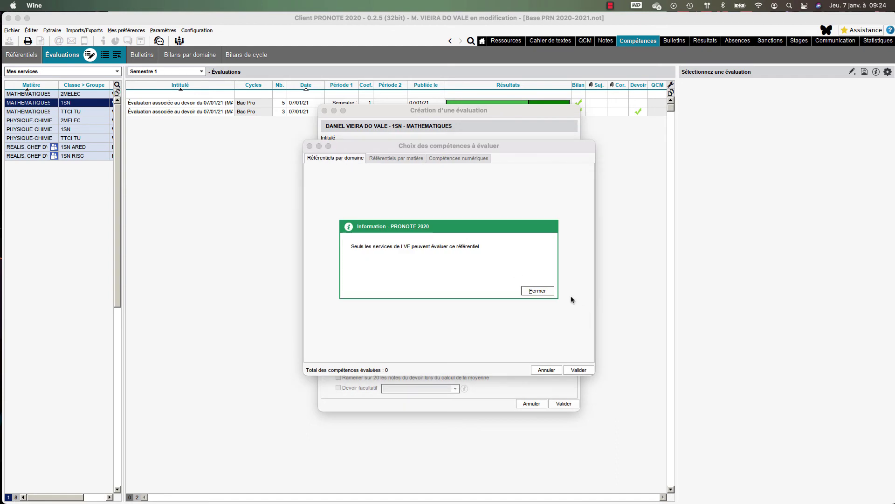
pyautogui.click(538, 291)
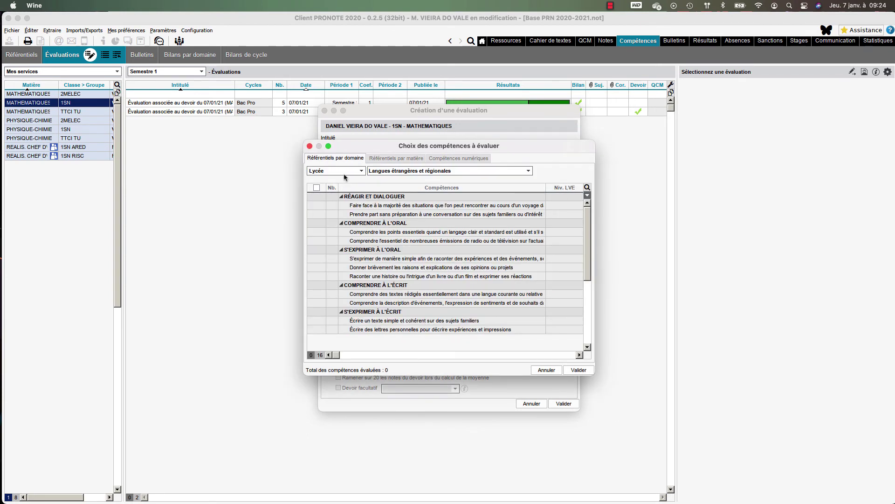
# - Add the Bac Pro PHYSIQUE CHIMIE competencies Analyser / Raisonner and Valider to the evaluation and create it without a linked assignment
pyautogui.click(346, 172)
pyautogui.click(345, 189)
pyautogui.click(389, 172)
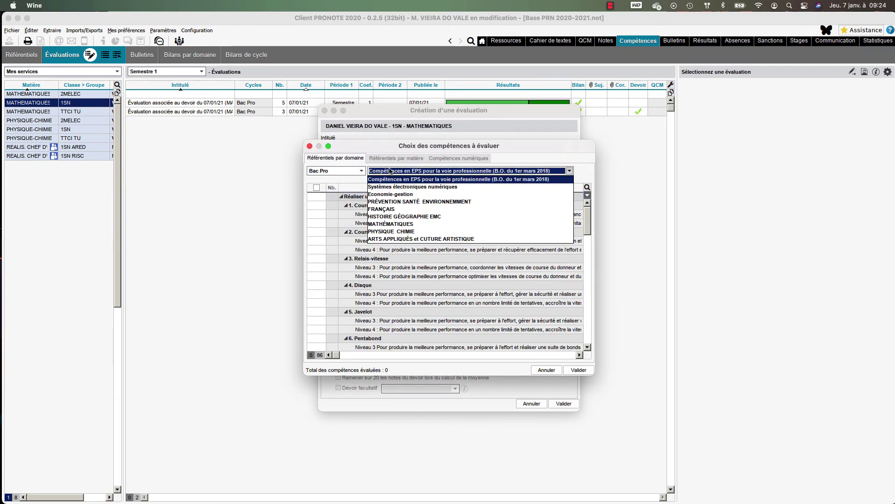
pyautogui.click(400, 234)
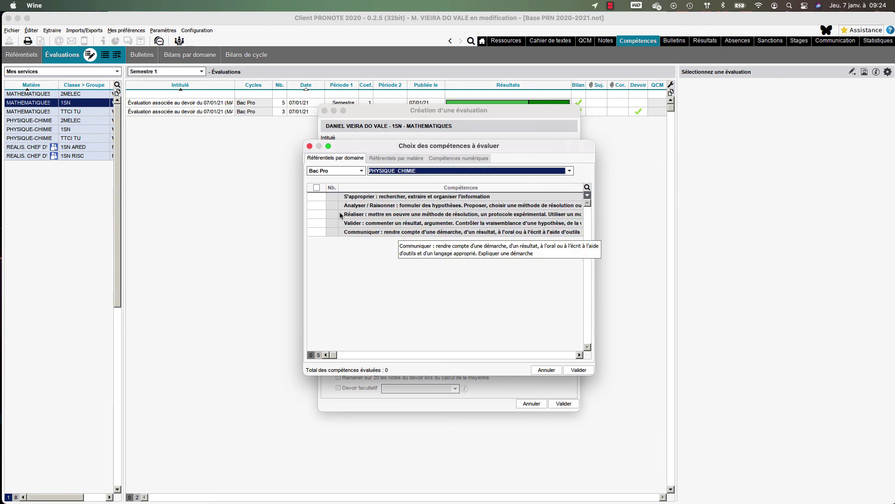
pyautogui.click(317, 207)
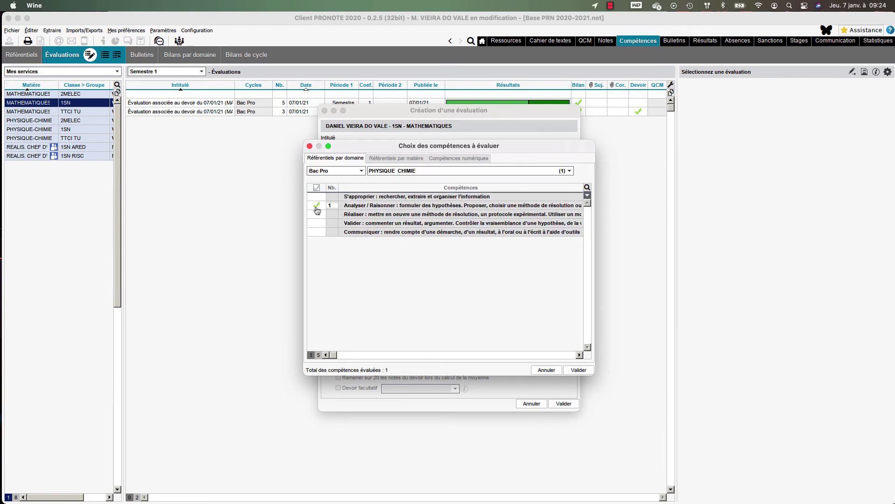
pyautogui.click(316, 224)
pyautogui.click(578, 371)
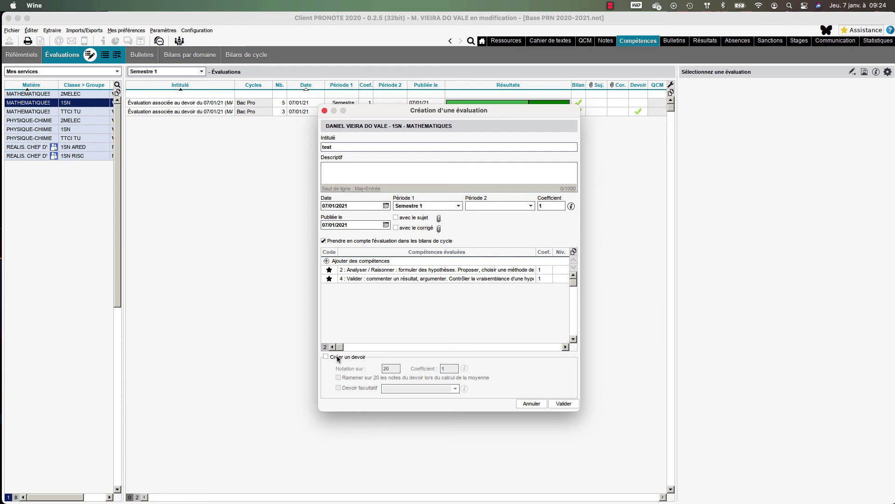
pyautogui.click(561, 404)
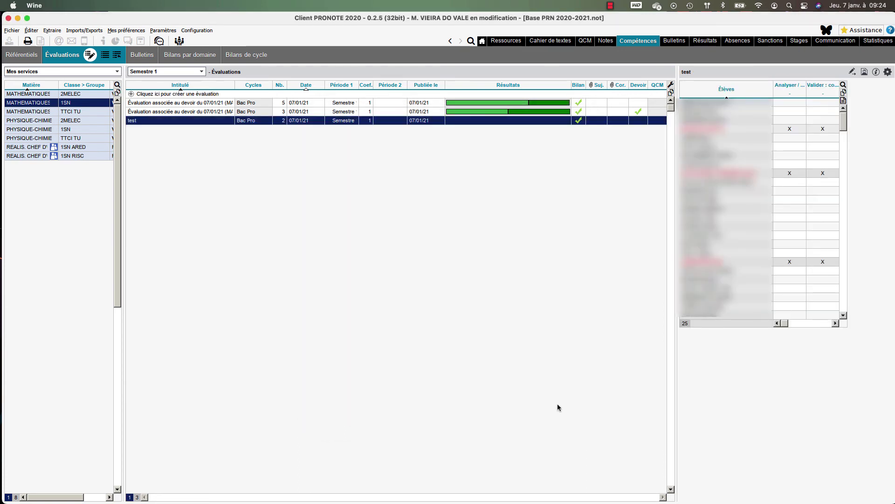
# - Rate both competencies at the yellow level for the second student, and as Maîtrise satisfaisante and Très bonne maîtrise for the third
pyautogui.click(796, 105)
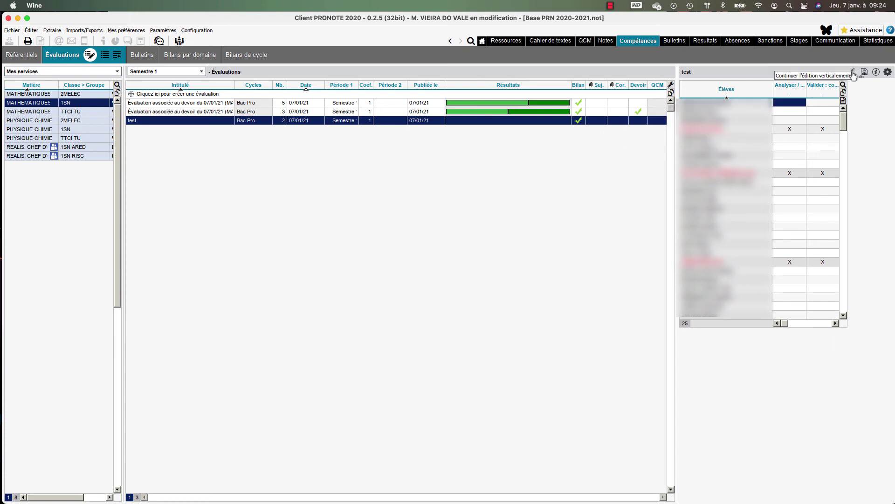
pyautogui.moveTo(797, 105)
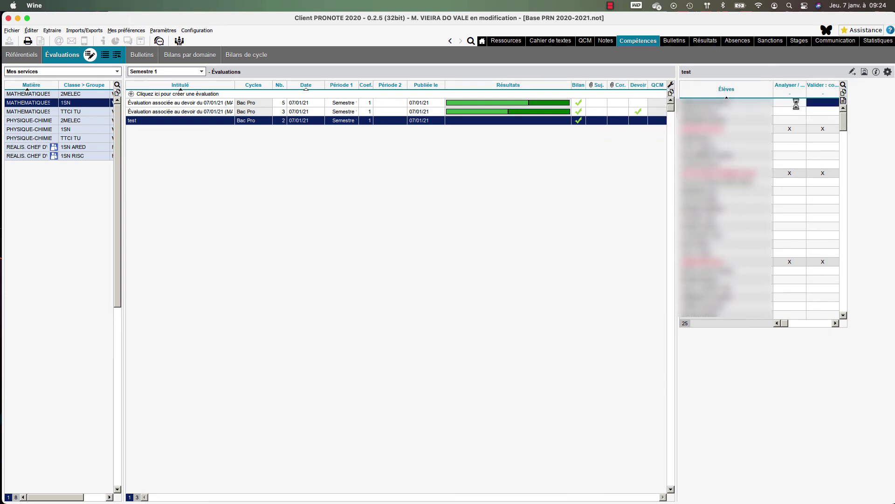
pyautogui.press('Down')
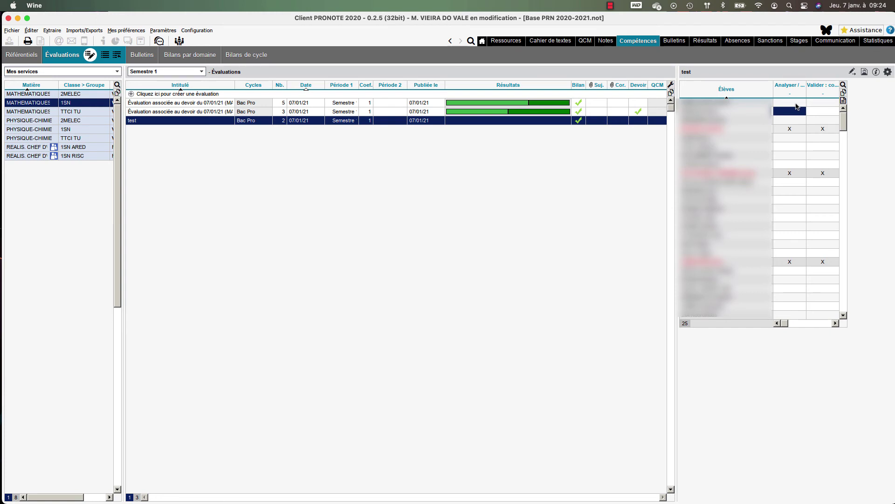
pyautogui.press('3')
pyautogui.press('3')
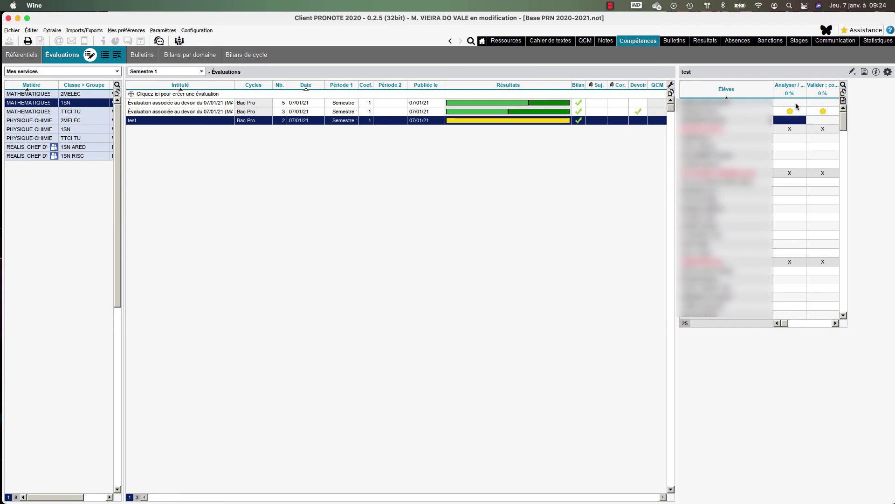
pyautogui.press('2')
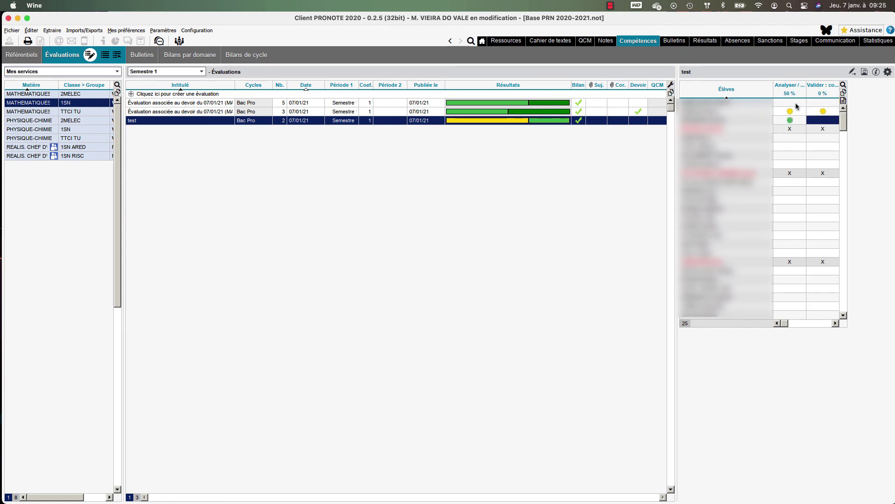
pyautogui.press('2')
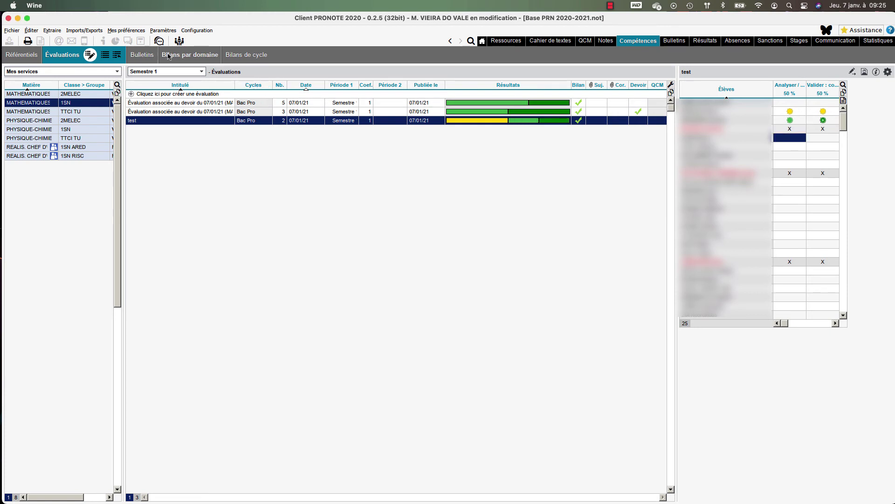
# - Examine the Bac Pro MATHÉMATIQUES results by domain for the first student in the 1SN RISC class
pyautogui.click(169, 56)
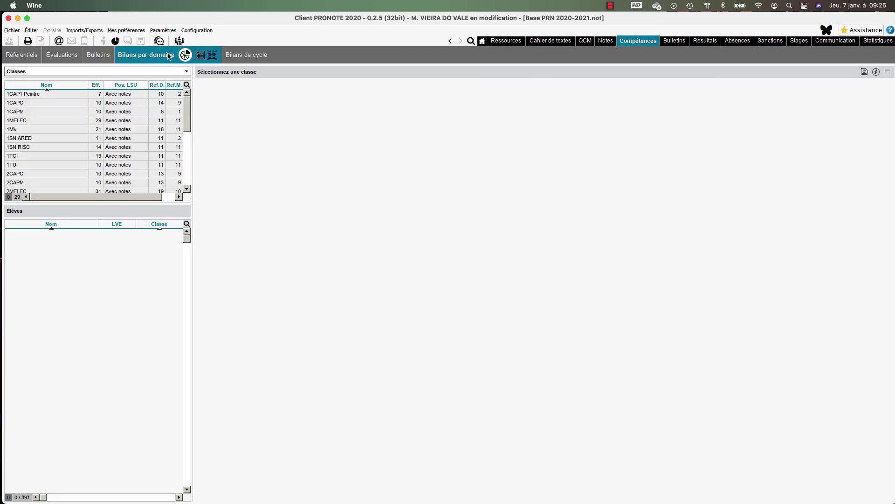
pyautogui.click(50, 145)
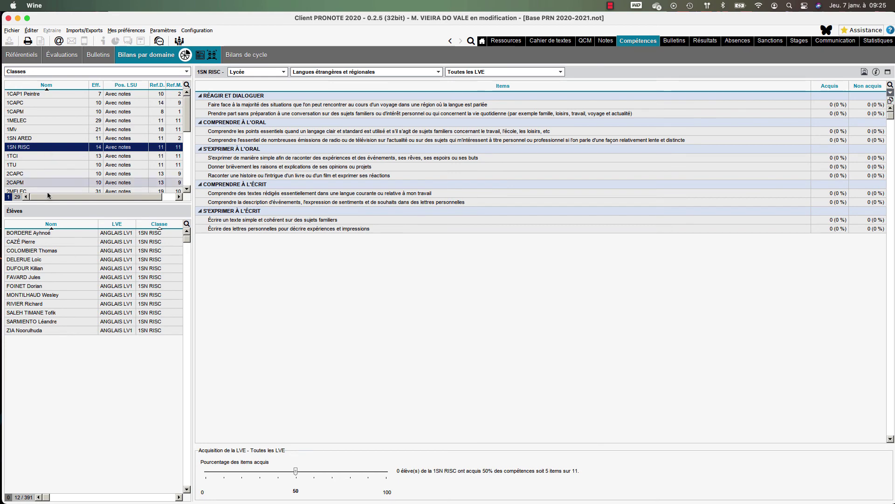
pyautogui.click(52, 233)
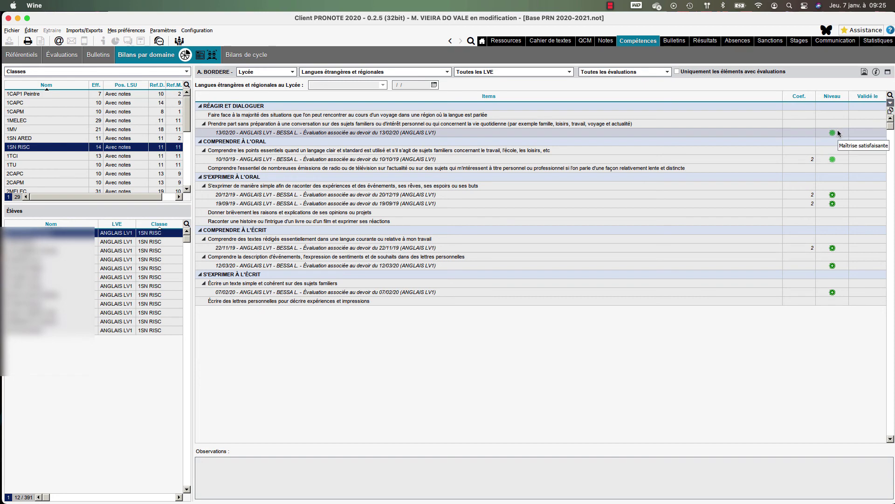
pyautogui.click(271, 73)
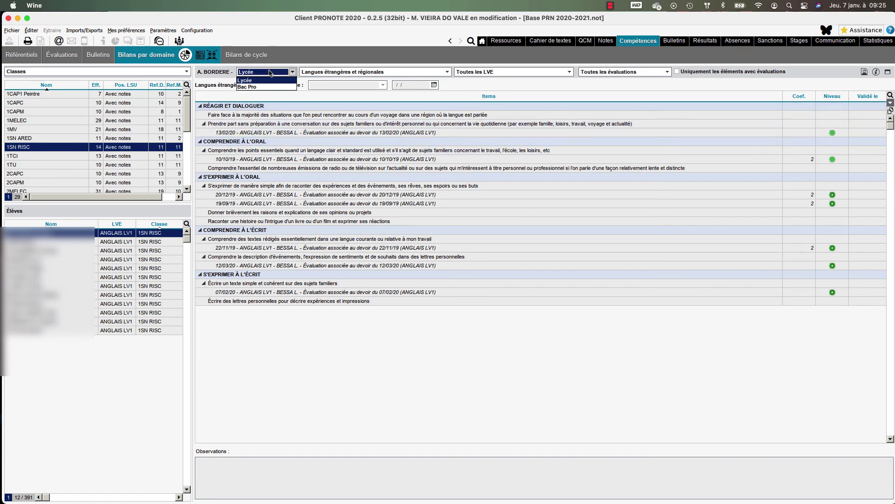
pyautogui.click(270, 87)
pyautogui.click(320, 75)
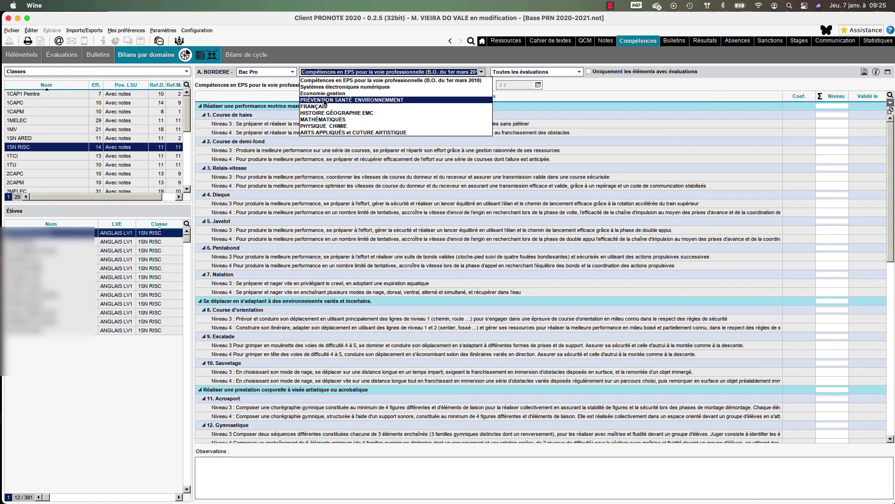
pyautogui.click(325, 120)
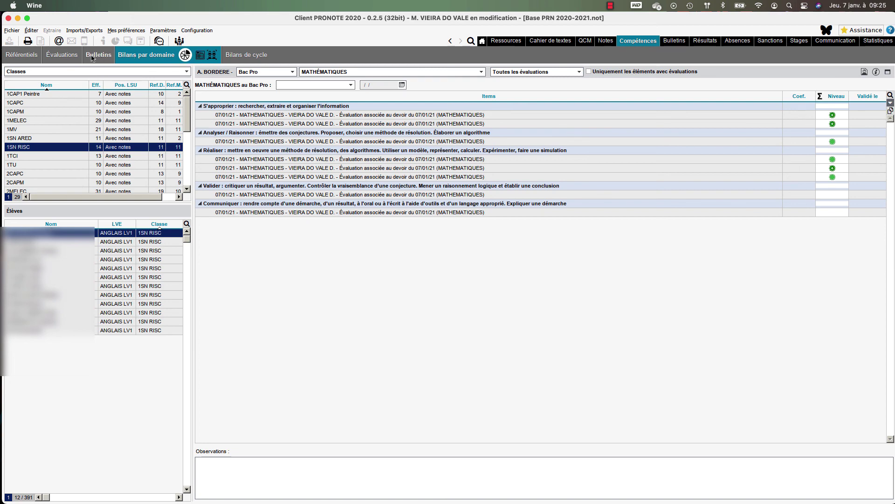
# - Duplicate the 2017-2018 "dnb" evaluation into the current year for the 2NDE MATHEMATIQUES service of 2MELEC
pyautogui.click(55, 56)
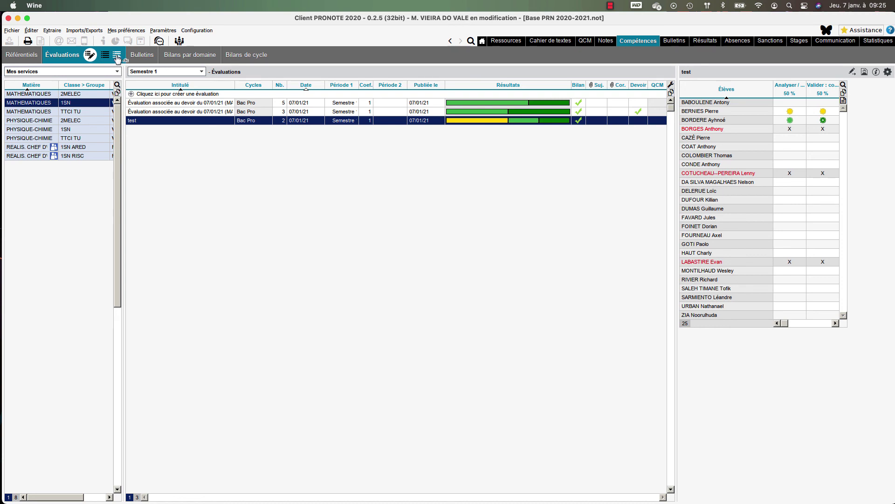
pyautogui.click(117, 56)
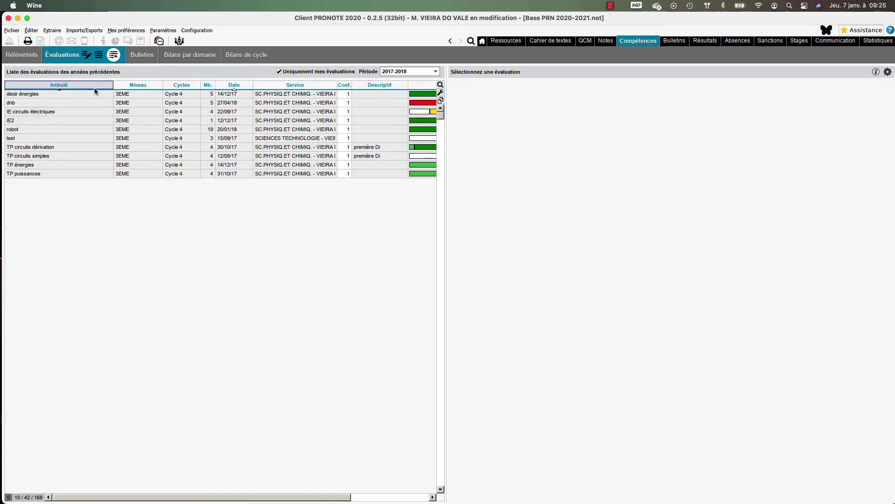
pyautogui.click(75, 102)
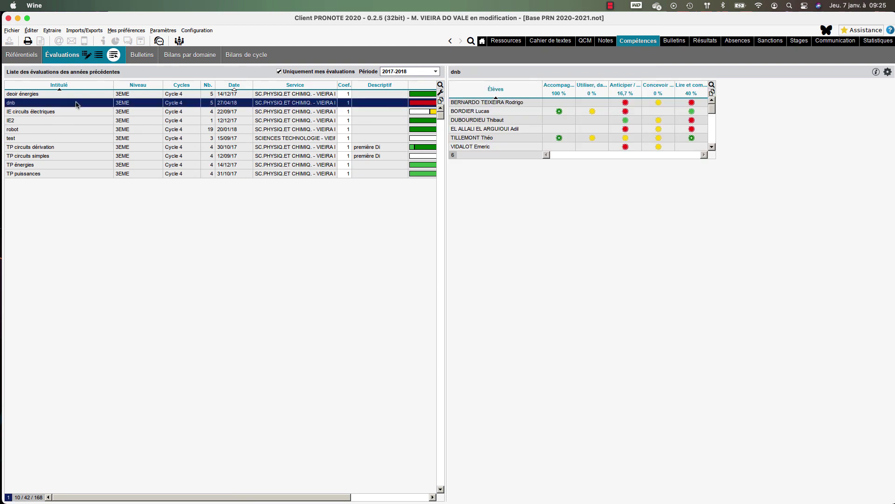
pyautogui.rightClick(77, 103)
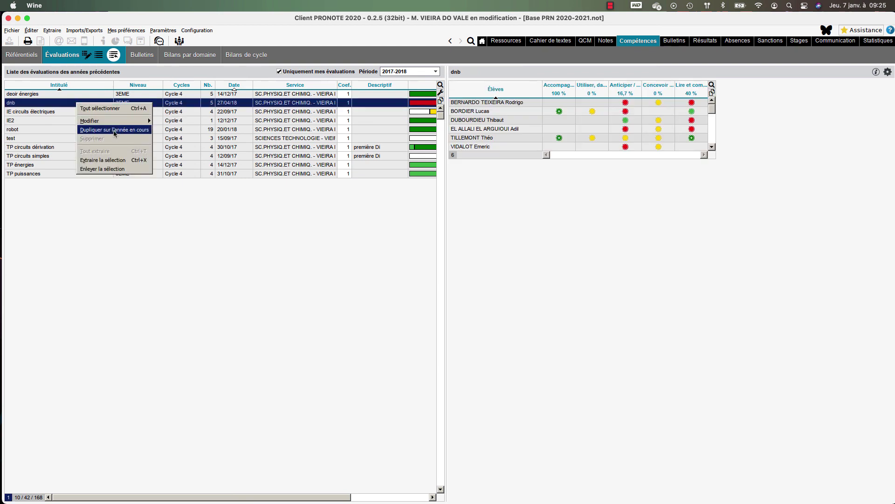
pyautogui.click(113, 134)
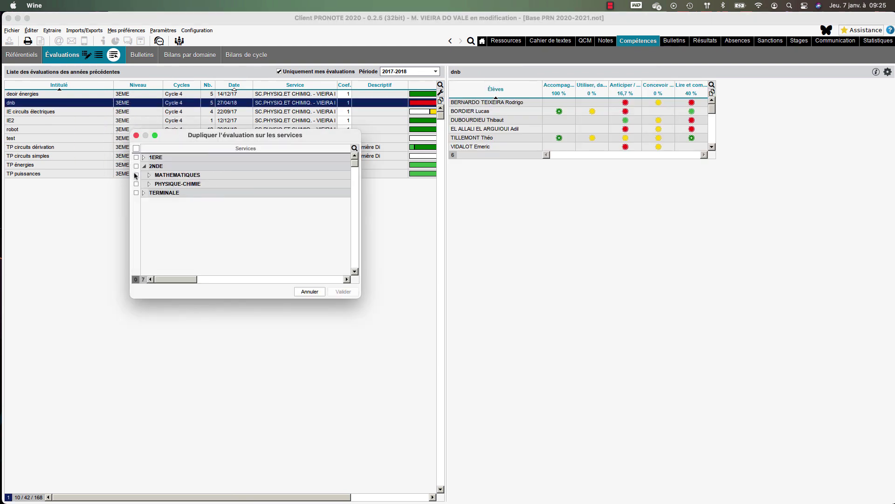
pyautogui.click(144, 167)
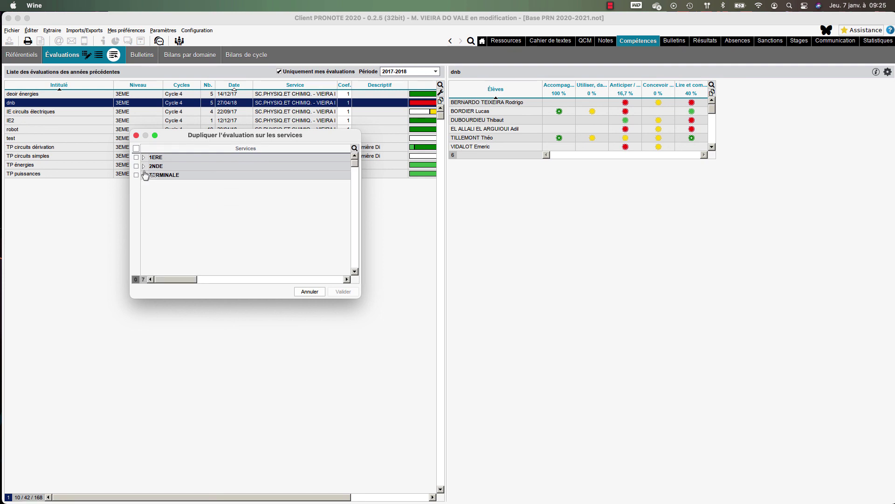
pyautogui.click(144, 166)
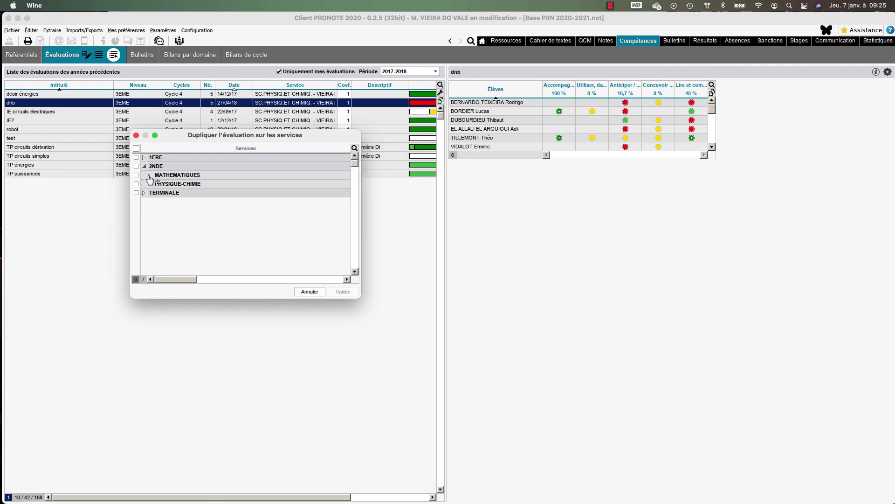
pyautogui.click(149, 175)
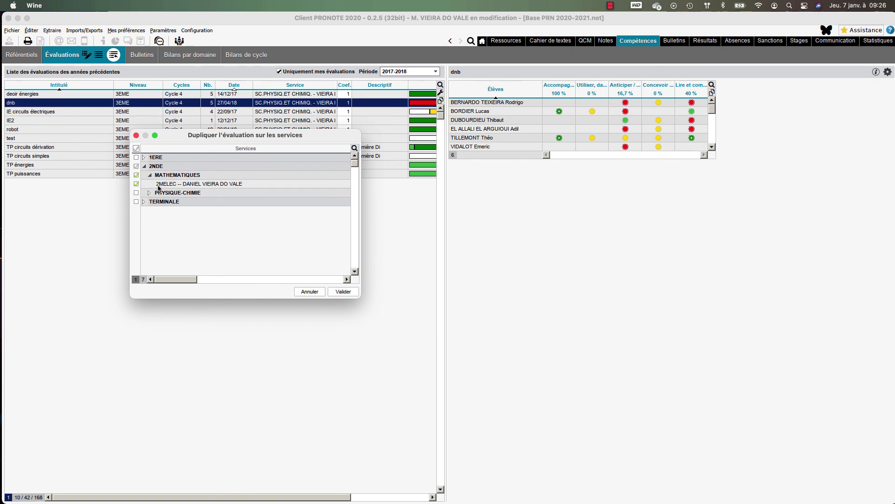
pyautogui.click(344, 291)
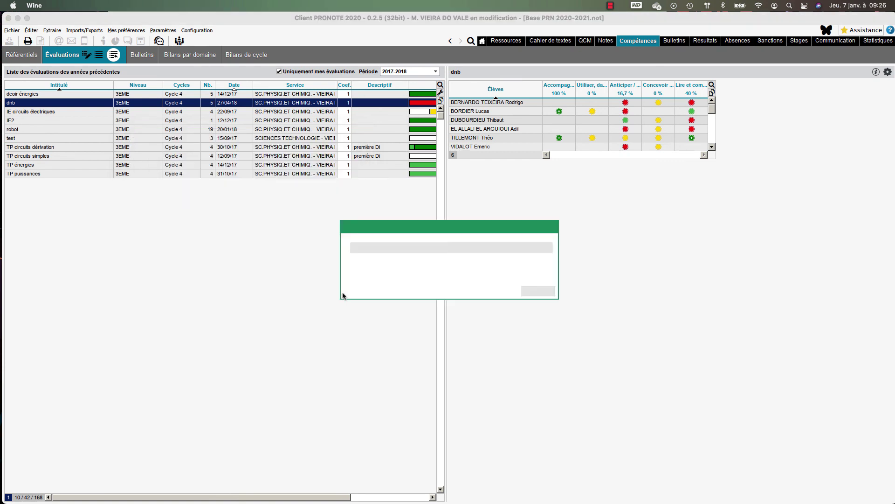
pyautogui.click(538, 292)
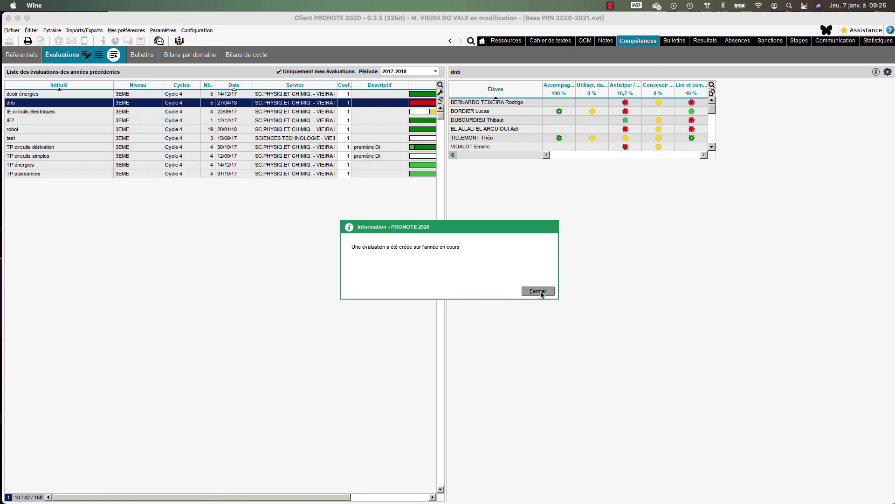
# - Check the duplicated "dnb" evaluation in the current MATHEMATIQUES 2MELEC service and its student rating grid
pyautogui.click(87, 56)
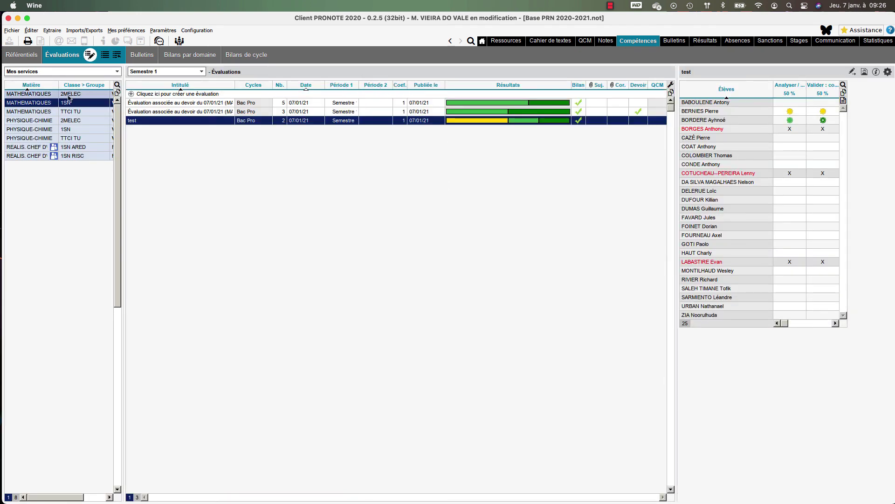
pyautogui.click(69, 97)
pyautogui.click(185, 104)
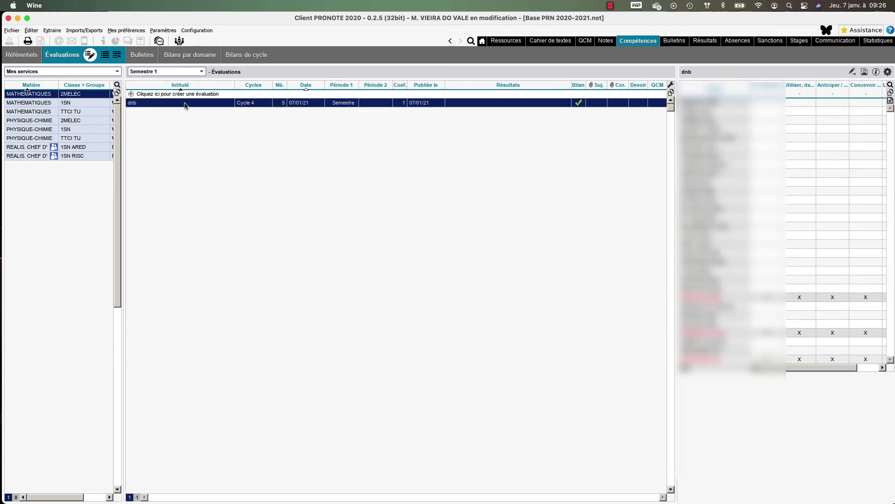
pyautogui.moveTo(834, 220)
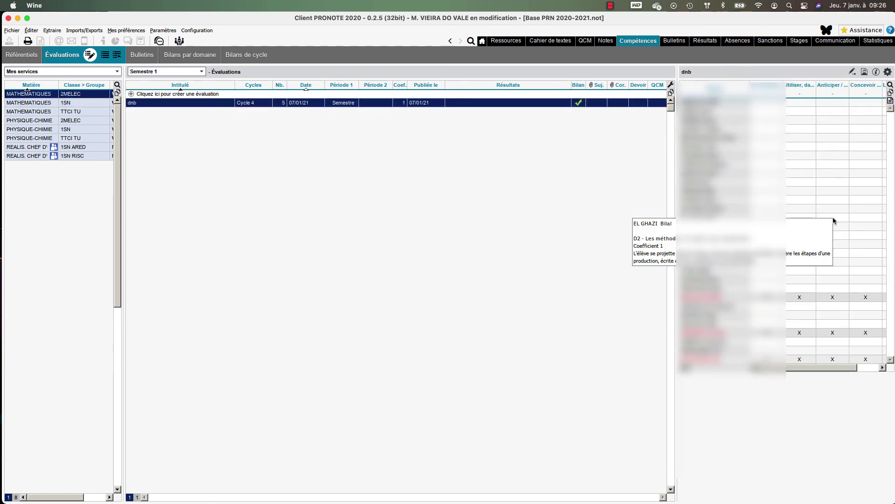